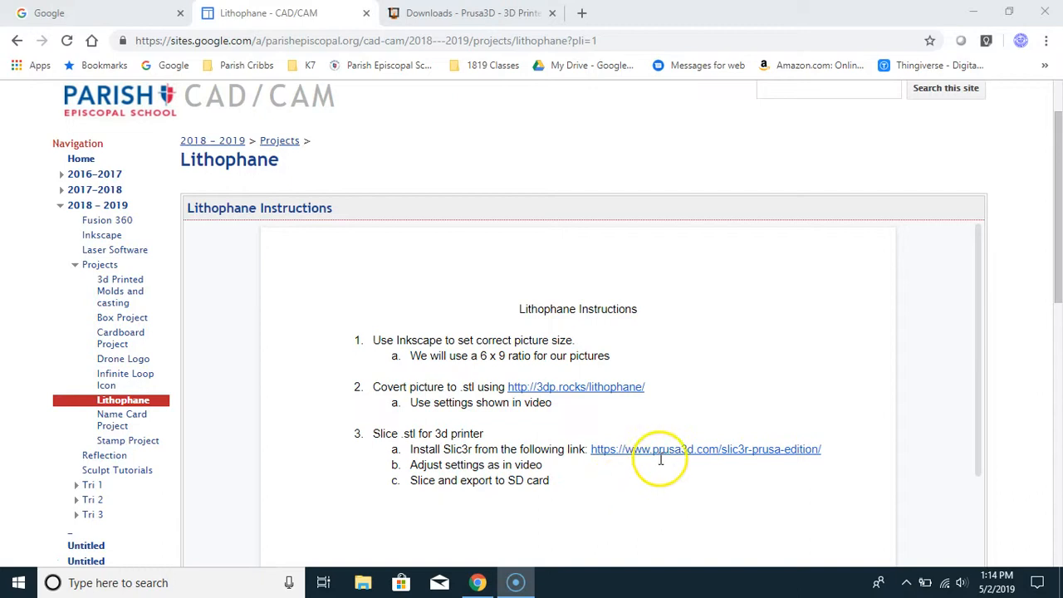
# Open the Slic3r Prusa Edition page linked in the lithophane instructions and go to its stable version with drivers.
pyautogui.click(667, 450)
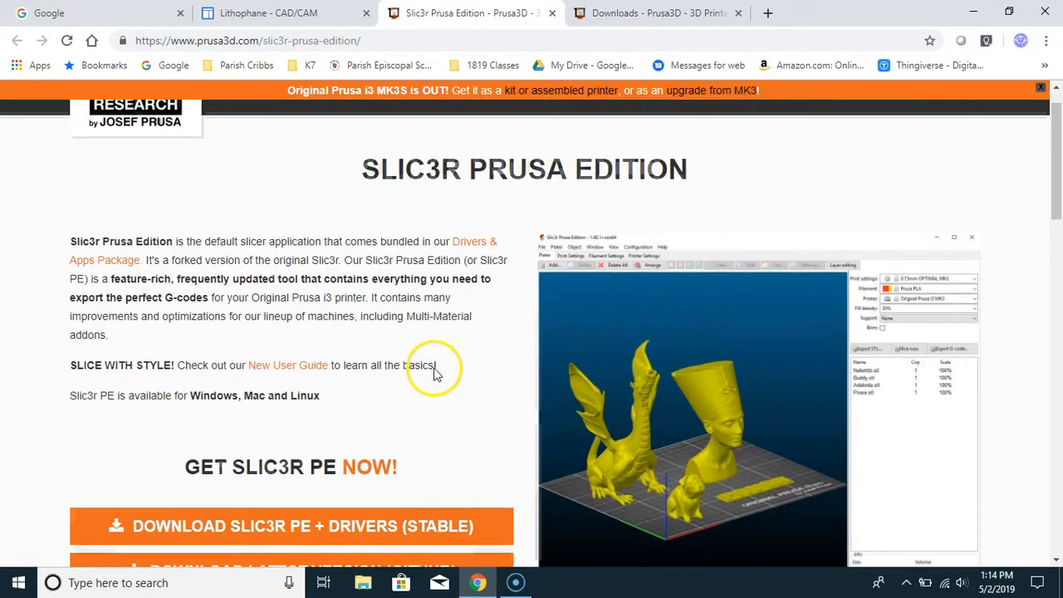
pyautogui.scroll(-1, 432, 249)
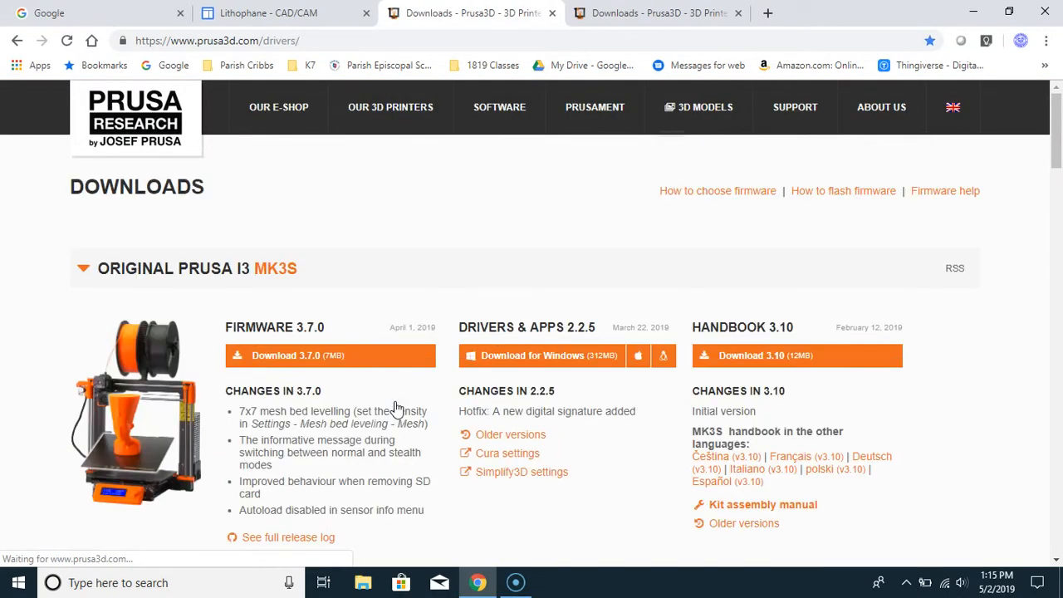
pyautogui.click(427, 323)
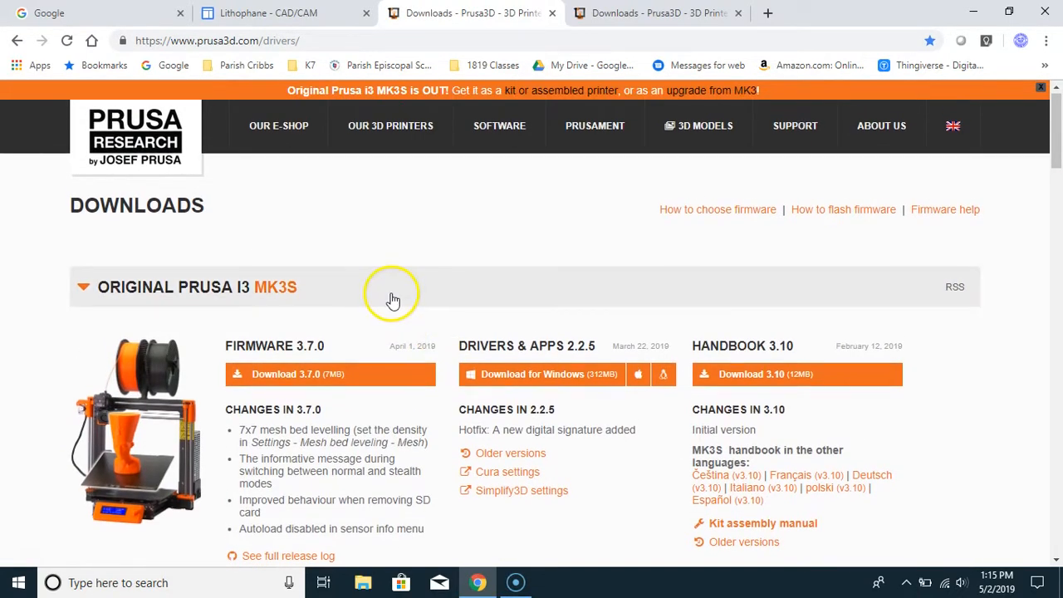
# Look through the printer sections on the Downloads page, including MK2S, and download Drivers & Apps 2.2.5 for Windows.
pyautogui.scroll(-4, 368, 277)
pyautogui.scroll(-7, 280, 149)
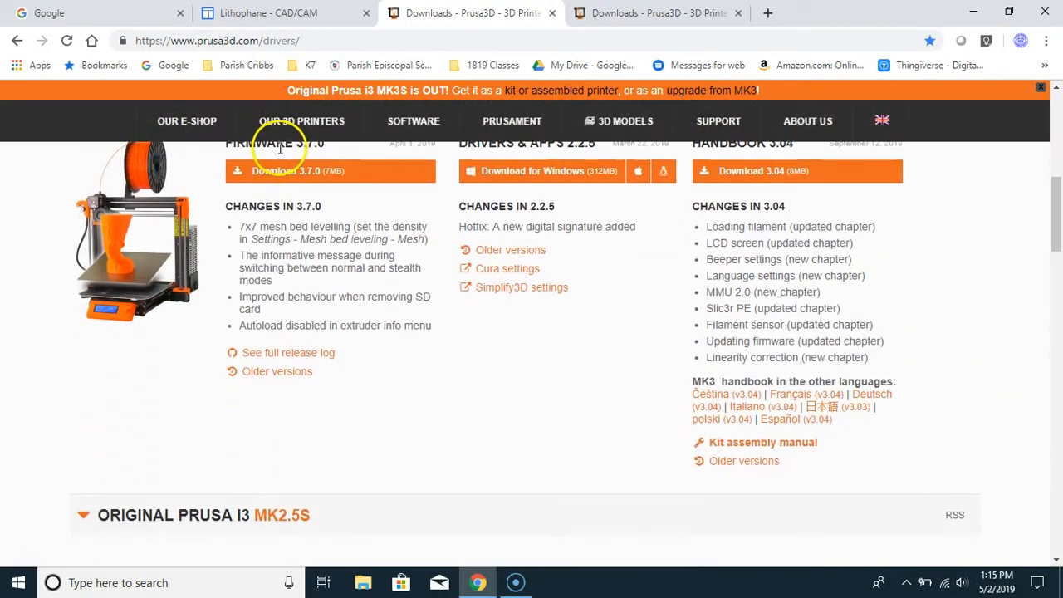
pyautogui.scroll(1, 279, 157)
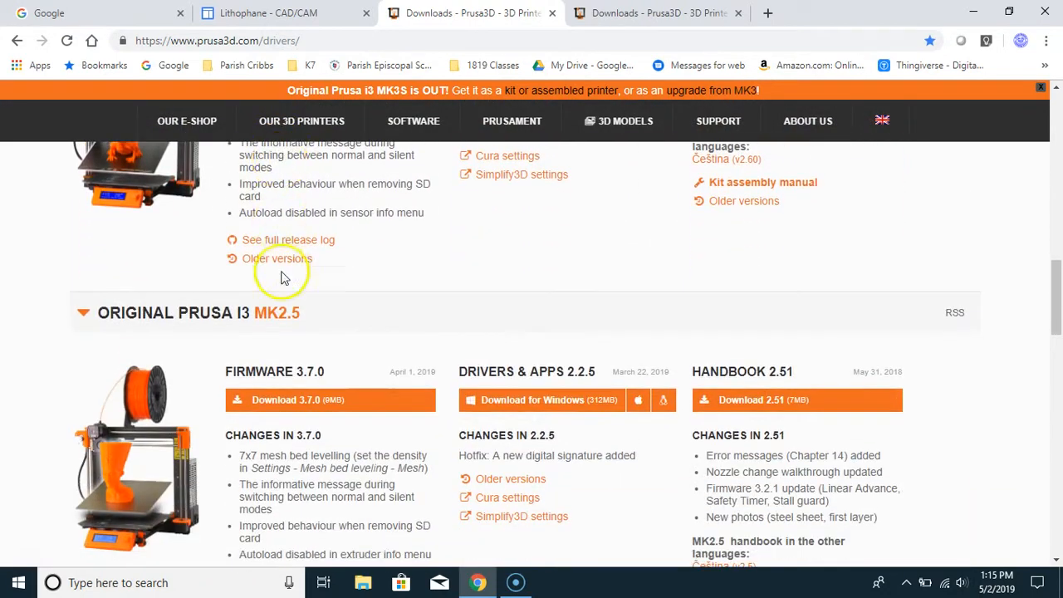
pyautogui.scroll(-4, 280, 277)
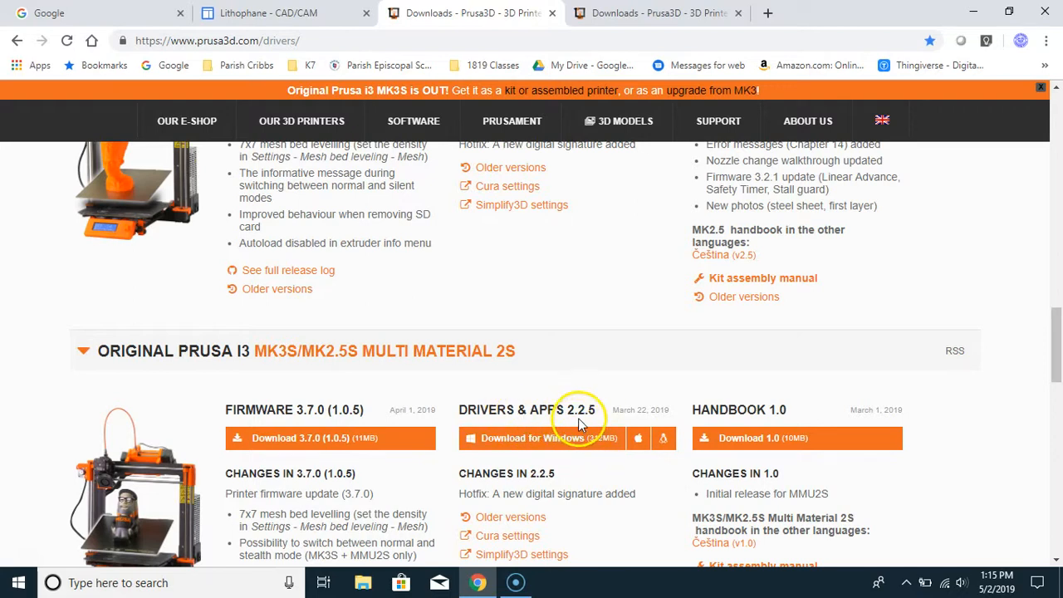
pyautogui.scroll(-8, 579, 423)
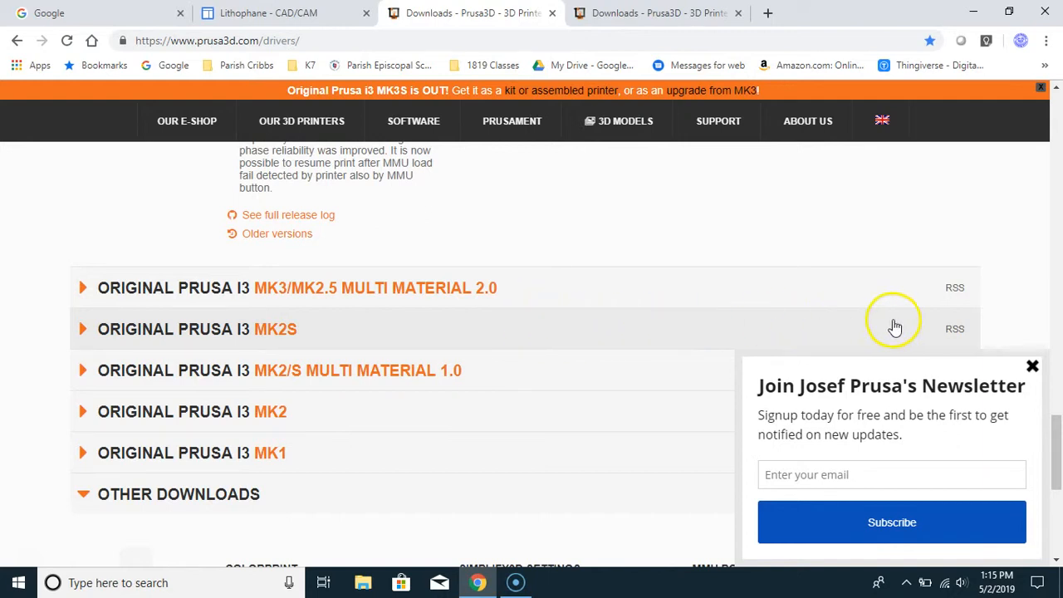
pyautogui.click(83, 329)
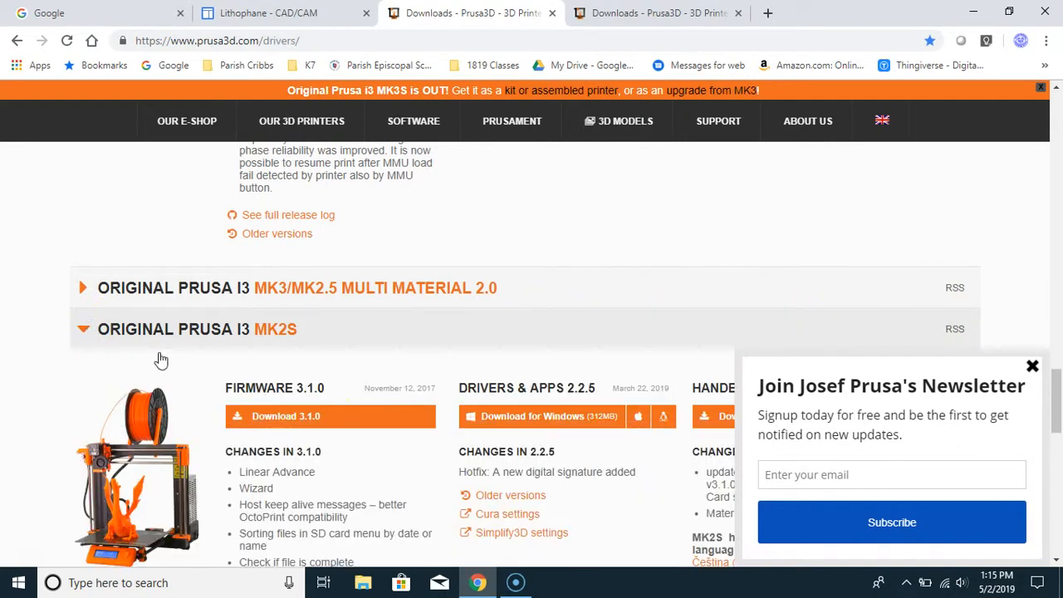
pyautogui.scroll(10, 562, 419)
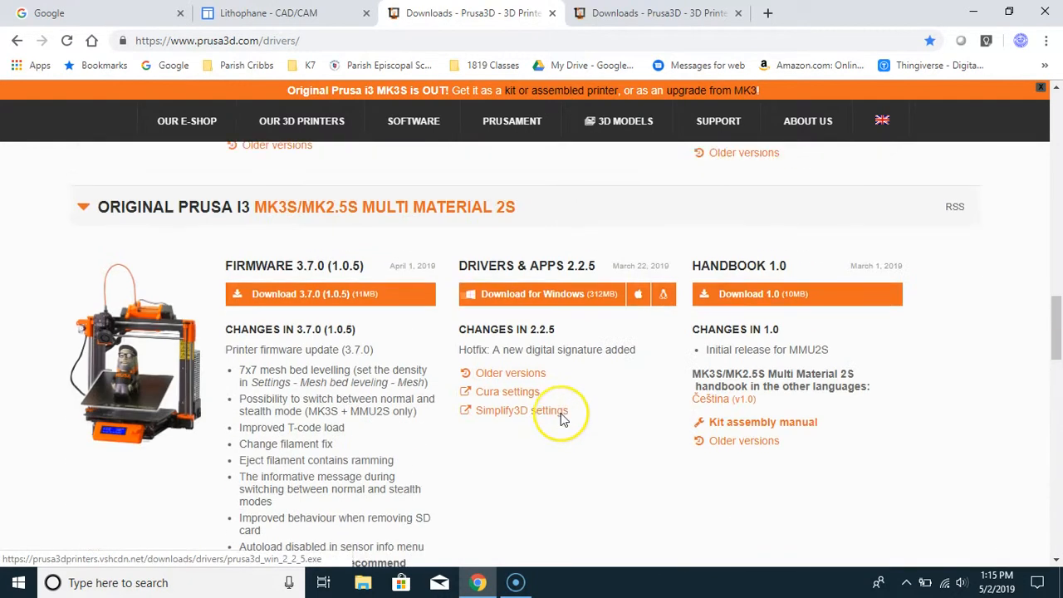
pyautogui.scroll(8, 561, 419)
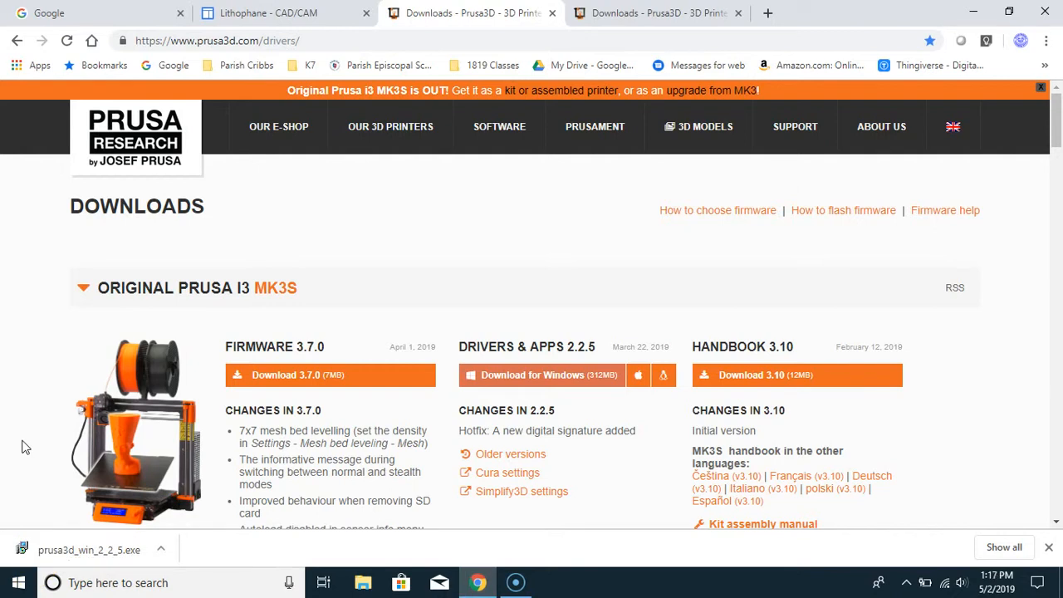
# Run the downloaded prusa3d_win_2_2_5.exe installer in English and accept the destination folder C:\Program Files\Prusa3D.
pyautogui.click(115, 550)
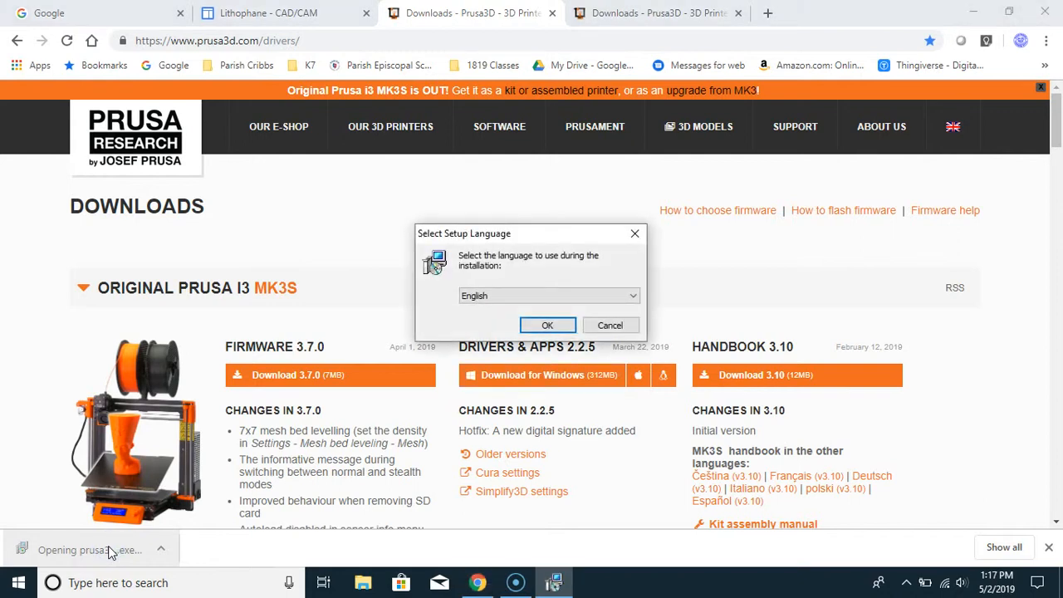
pyautogui.click(547, 325)
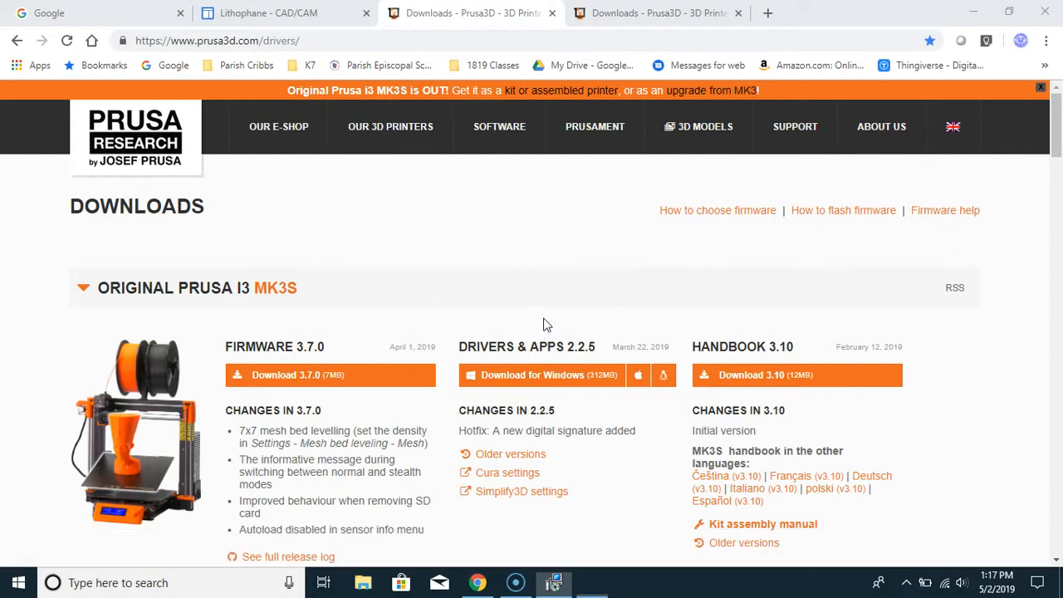
pyautogui.click(533, 324)
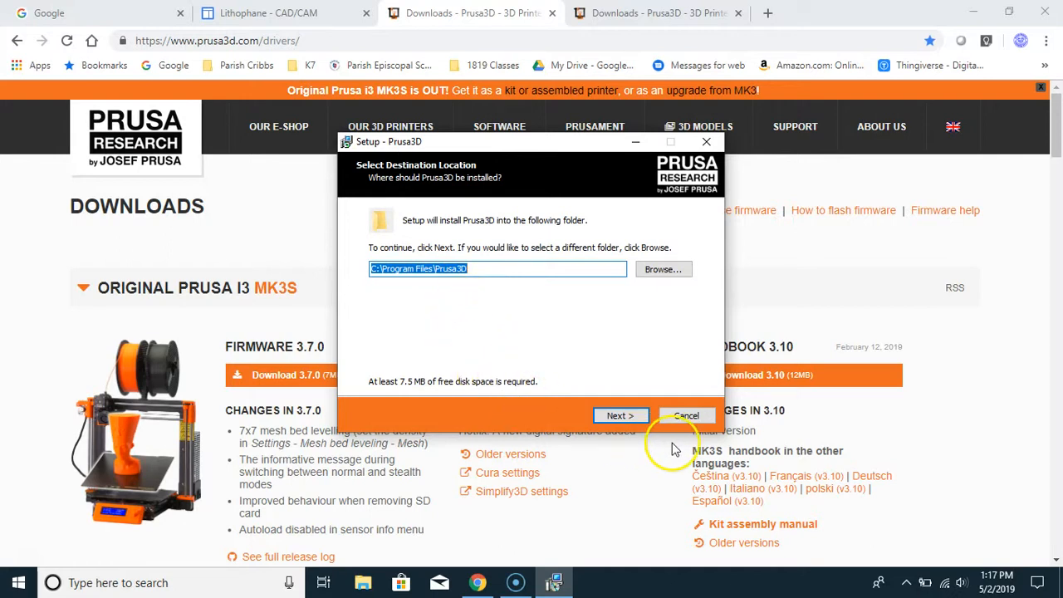
pyautogui.click(628, 416)
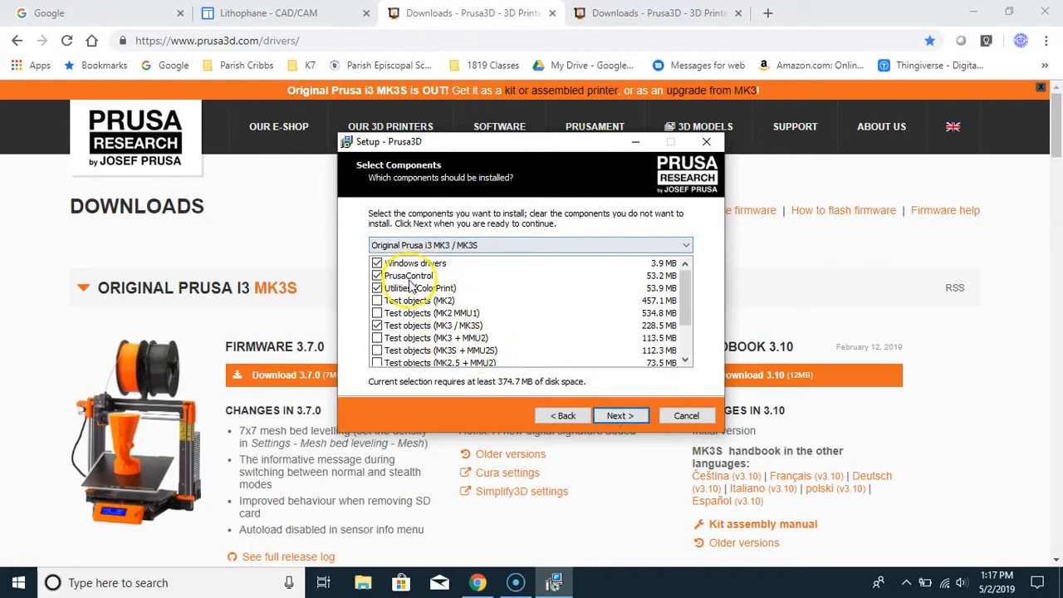
# Exclude PrusaControl, Utilities (ColorPrint), Test objects (MK3 / MK3S) and Pronterface, keeping only Windows drivers and Slic3r Prusa Edition.
pyautogui.click(378, 276)
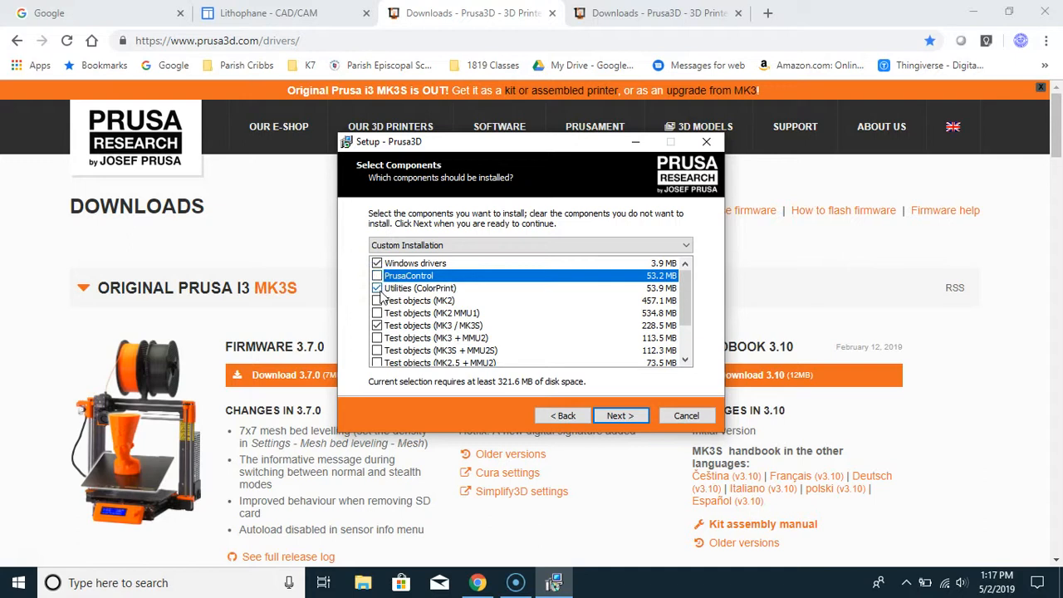
pyautogui.click(378, 289)
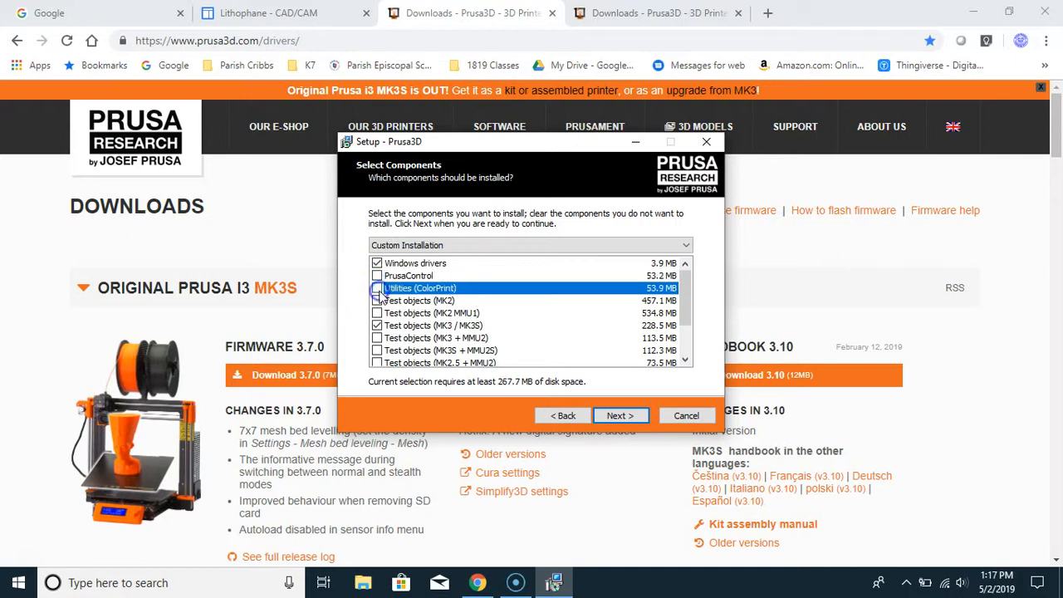
pyautogui.click(377, 326)
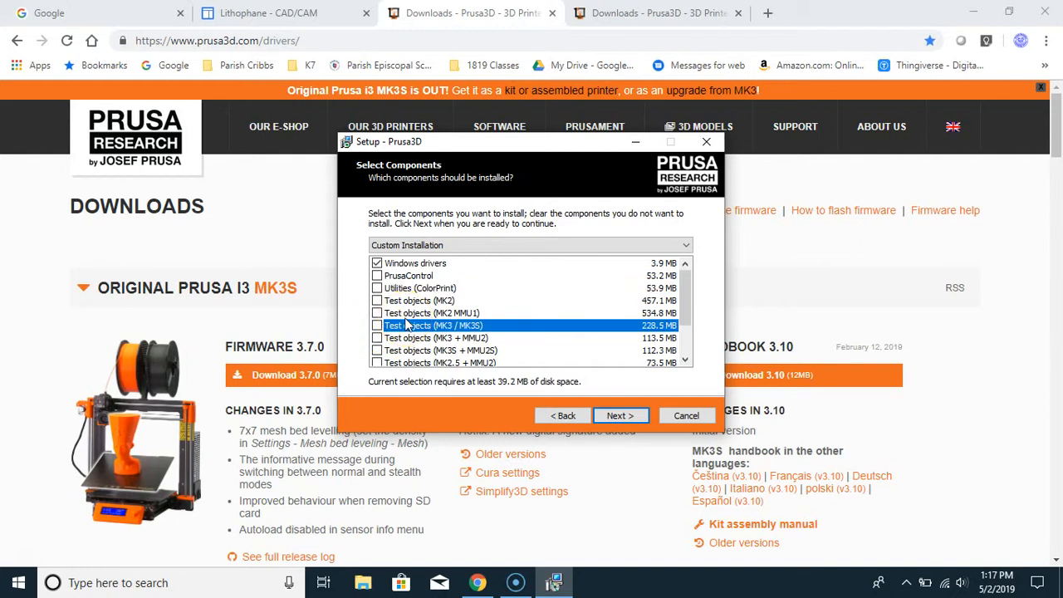
pyautogui.scroll(-2, 407, 324)
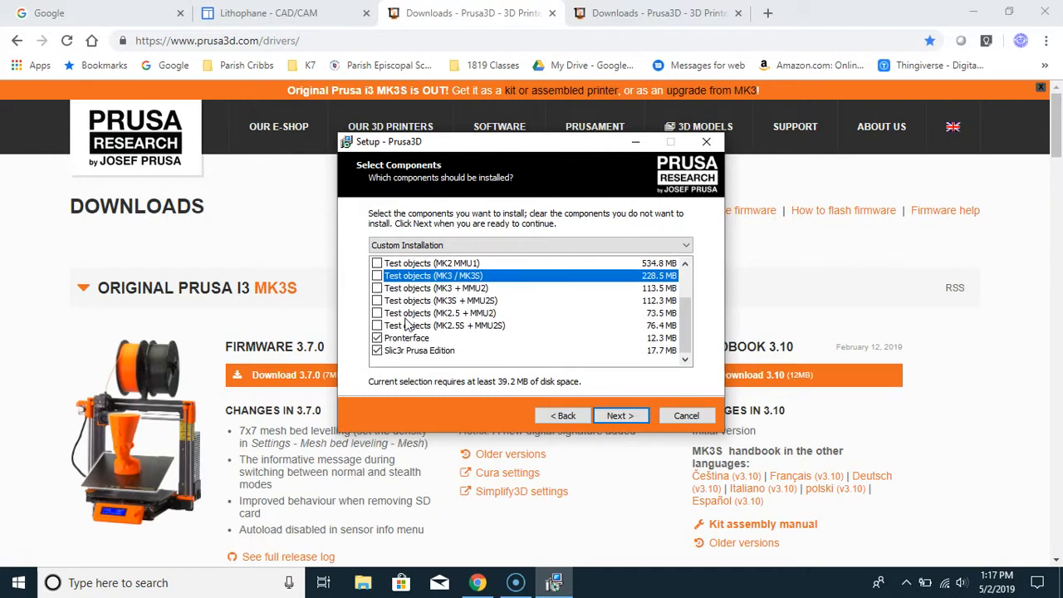
pyautogui.click(377, 339)
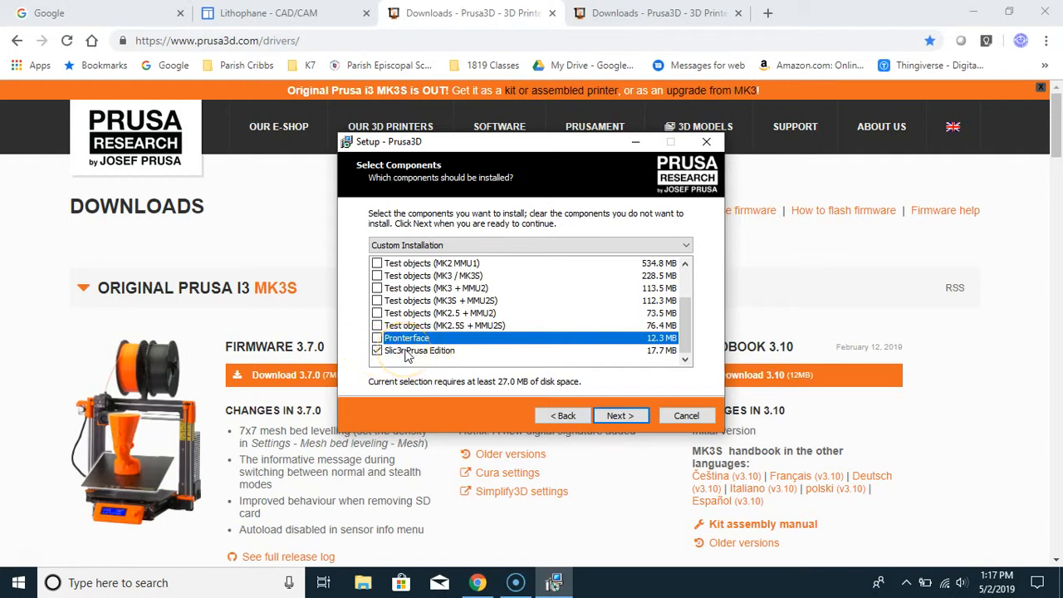
pyautogui.click(615, 415)
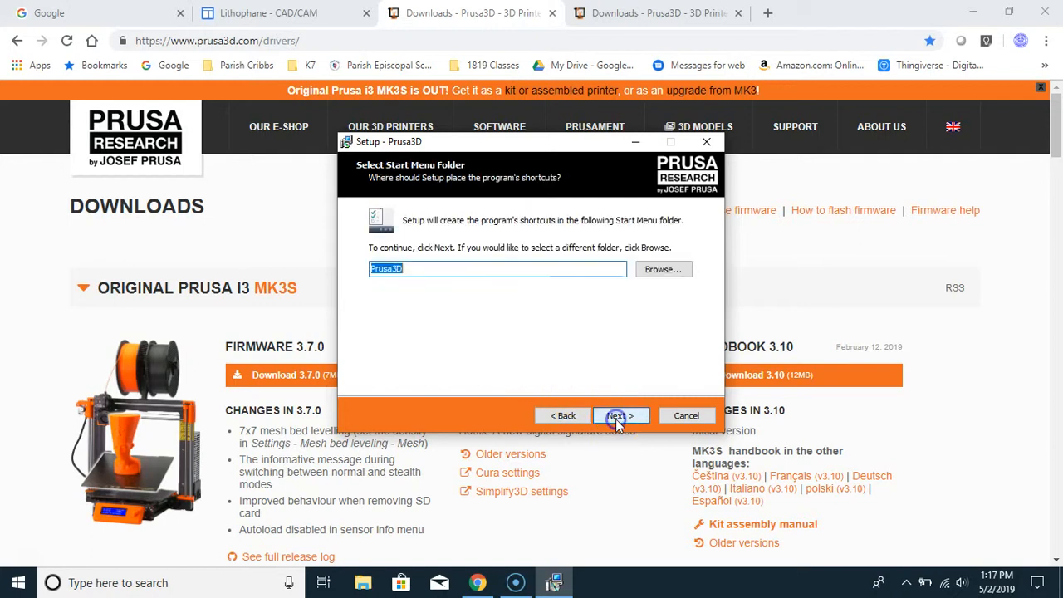
# Accept the Prusa3D Start Menu folder and the desktop shortcut, and start the installation.
pyautogui.click(613, 414)
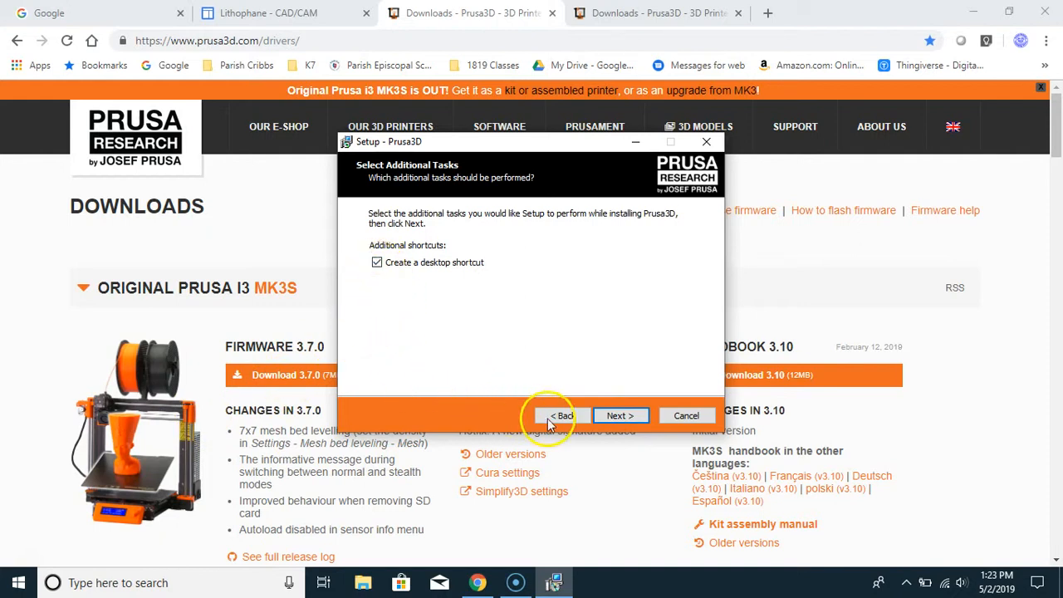
pyautogui.click(621, 416)
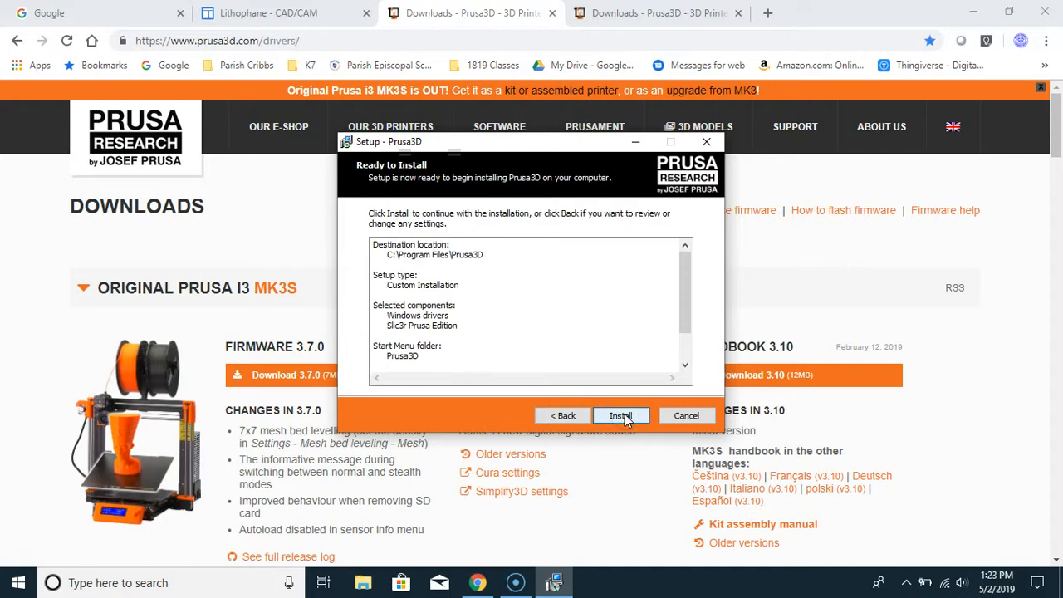
pyautogui.click(625, 419)
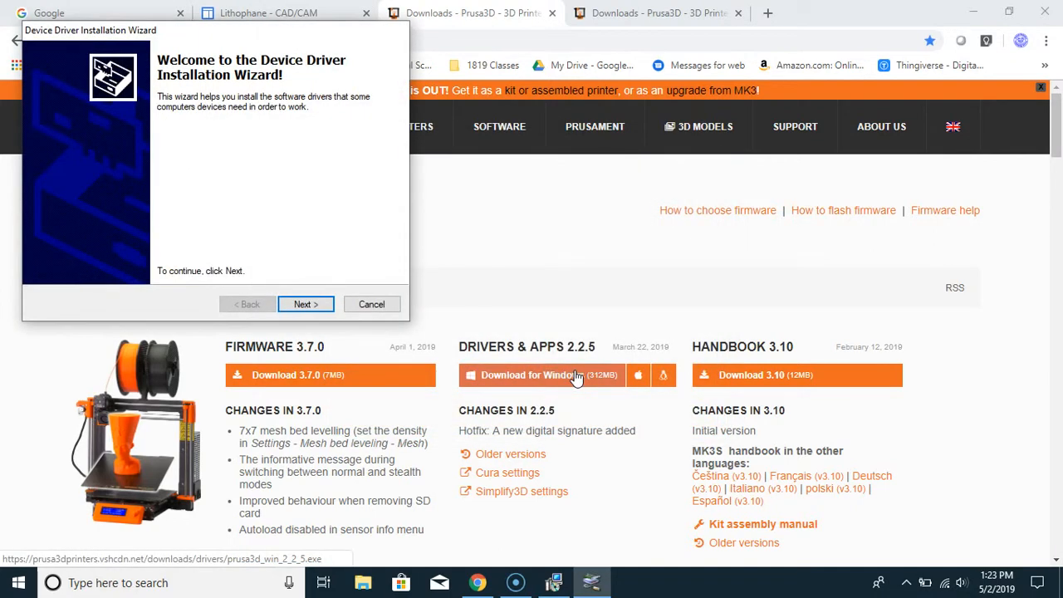
# Install the Prusa Research device drivers and finish the Prusa3D setup with Open Tutorials enabled.
pyautogui.click(303, 305)
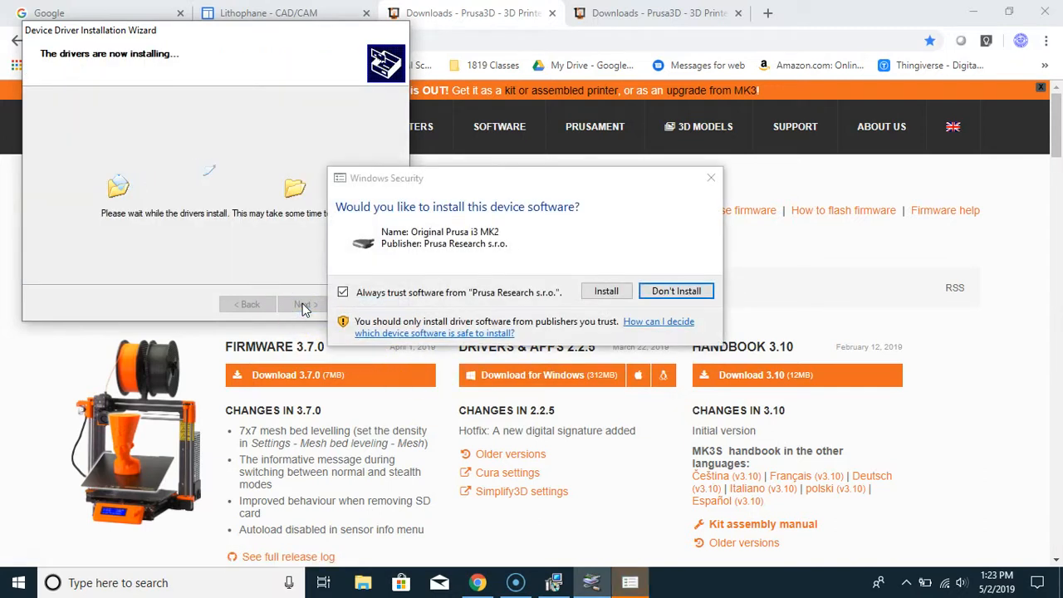
pyautogui.click(613, 297)
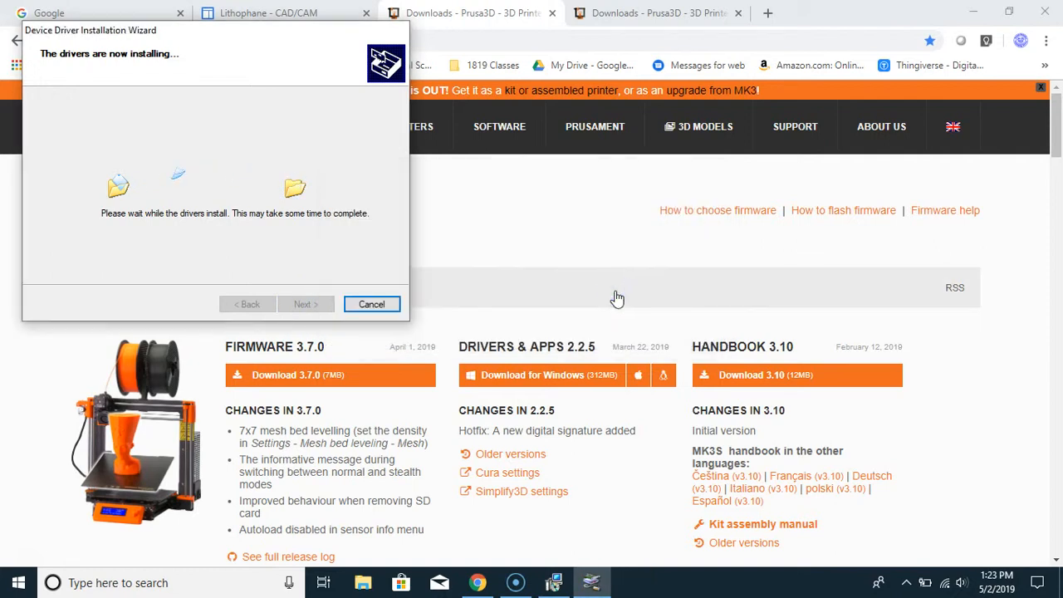
pyautogui.click(594, 291)
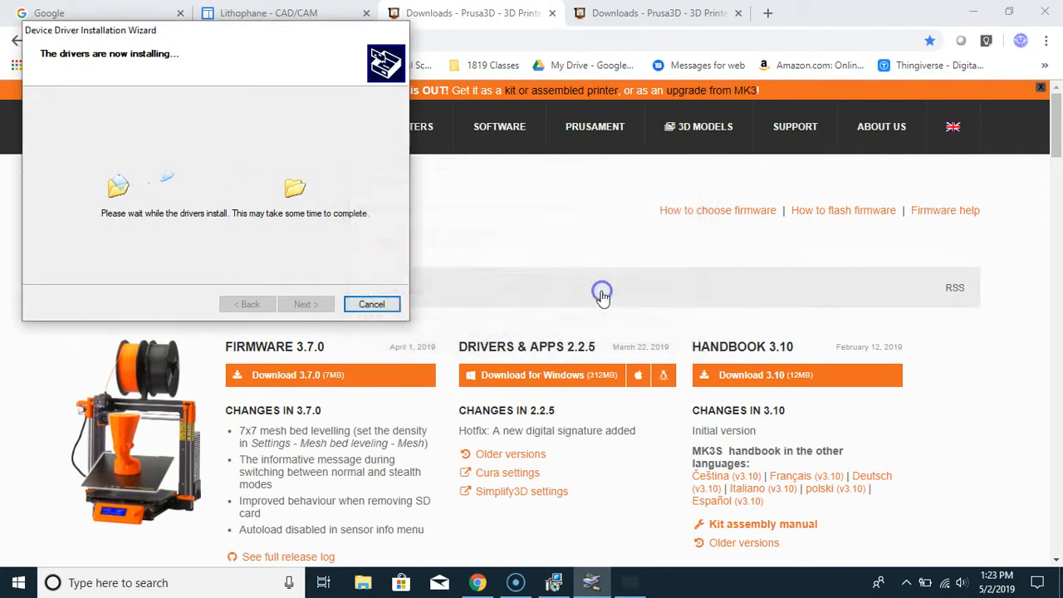
pyautogui.moveTo(392, 242); pyautogui.dragTo(395, 268)
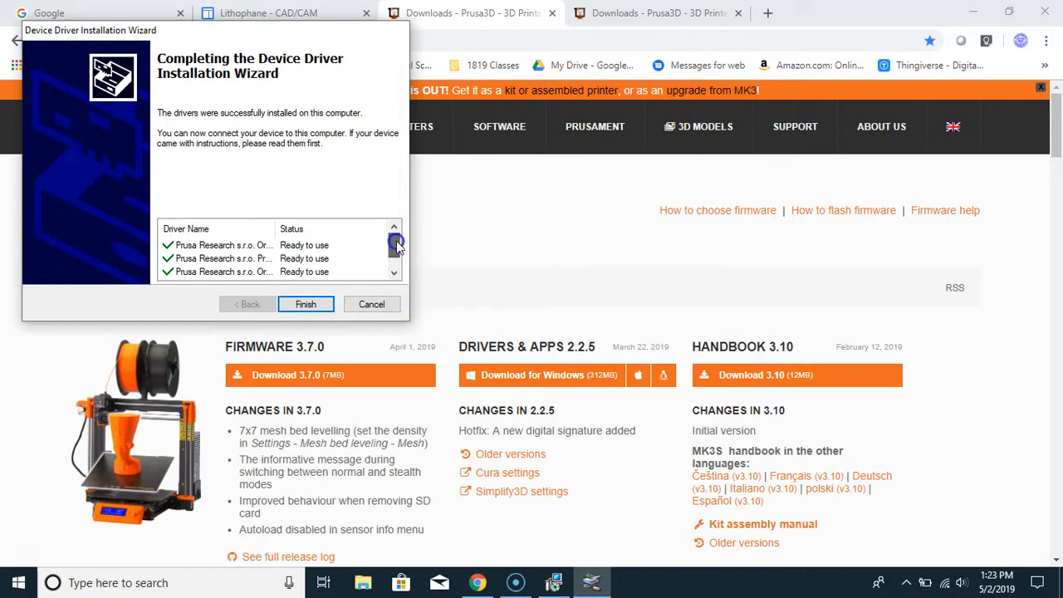
pyautogui.click(314, 304)
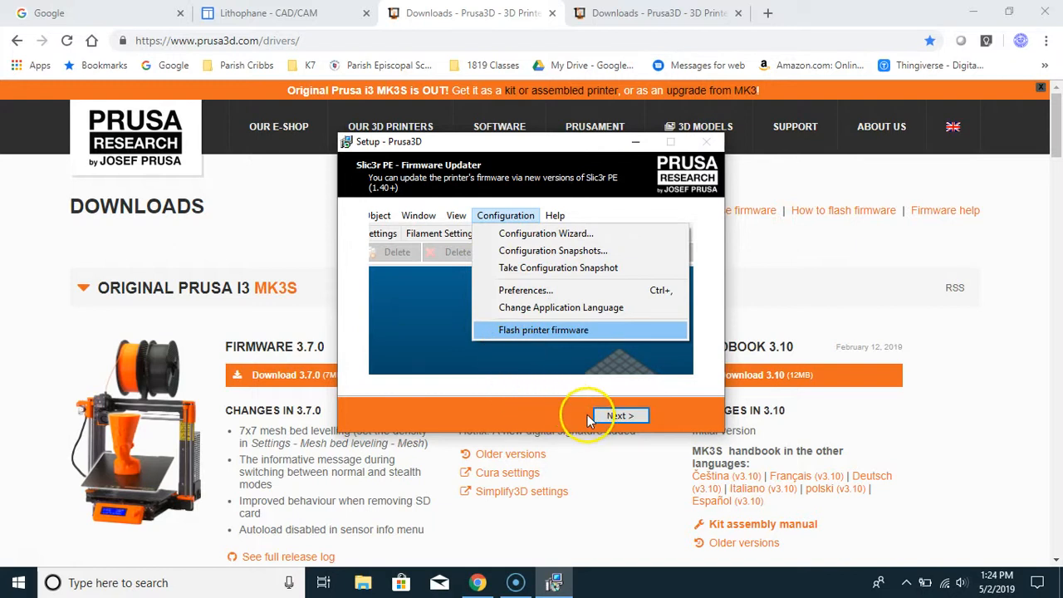
pyautogui.click(614, 416)
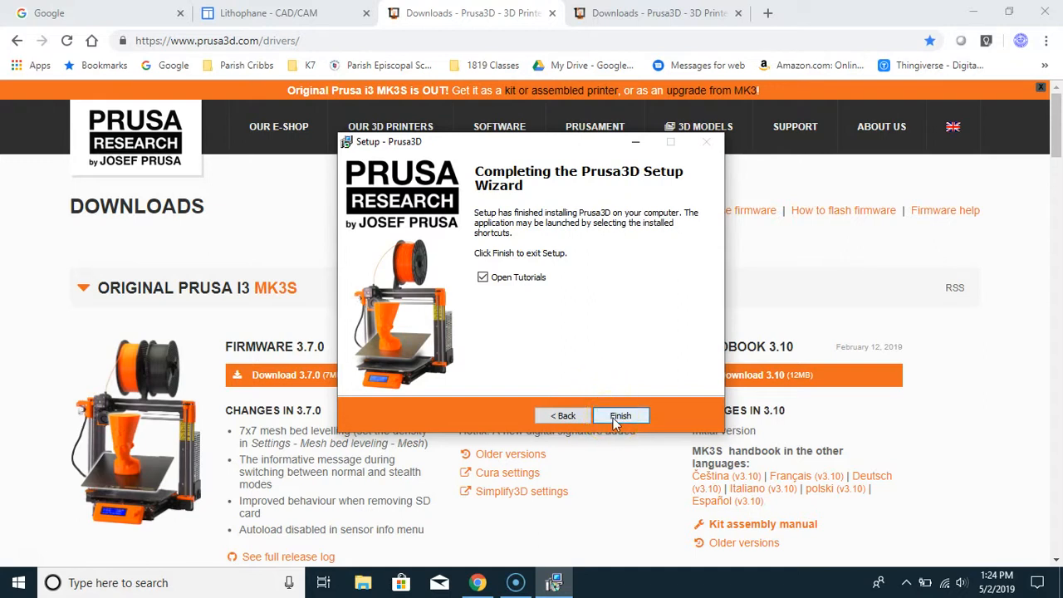
pyautogui.click(620, 416)
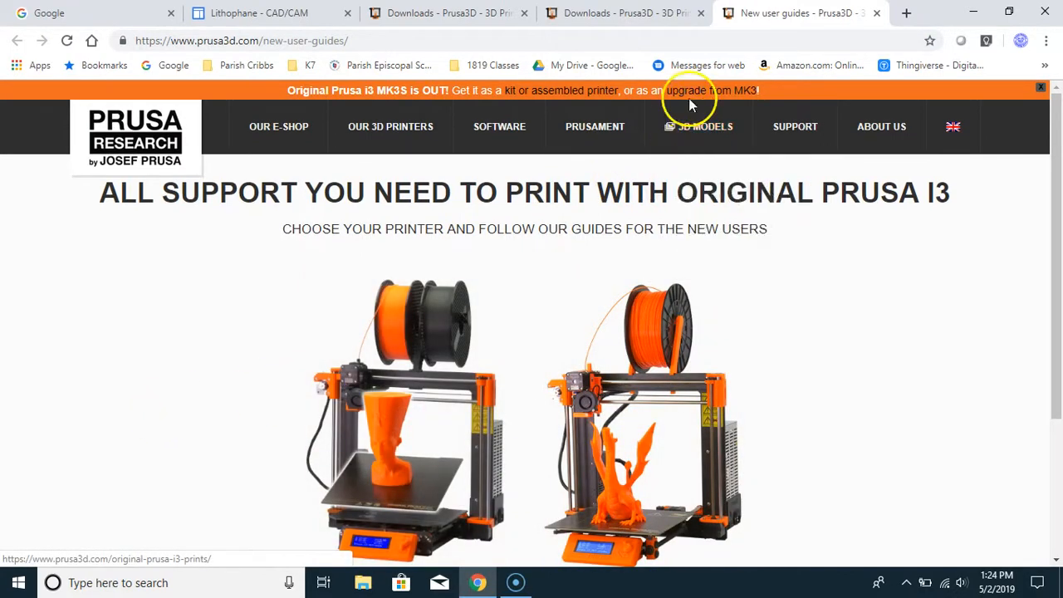
# Launch Slic3r Prusa Edition from the desktop and snooze the Windows 10 update restart reminder.
pyautogui.click(977, 13)
pyautogui.click(93, 497)
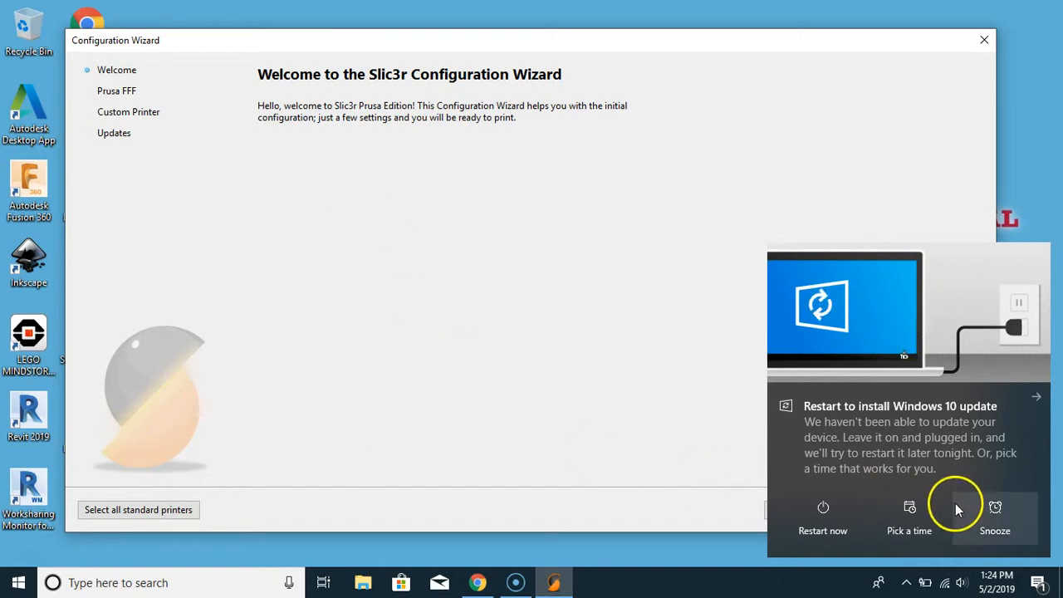
pyautogui.click(982, 508)
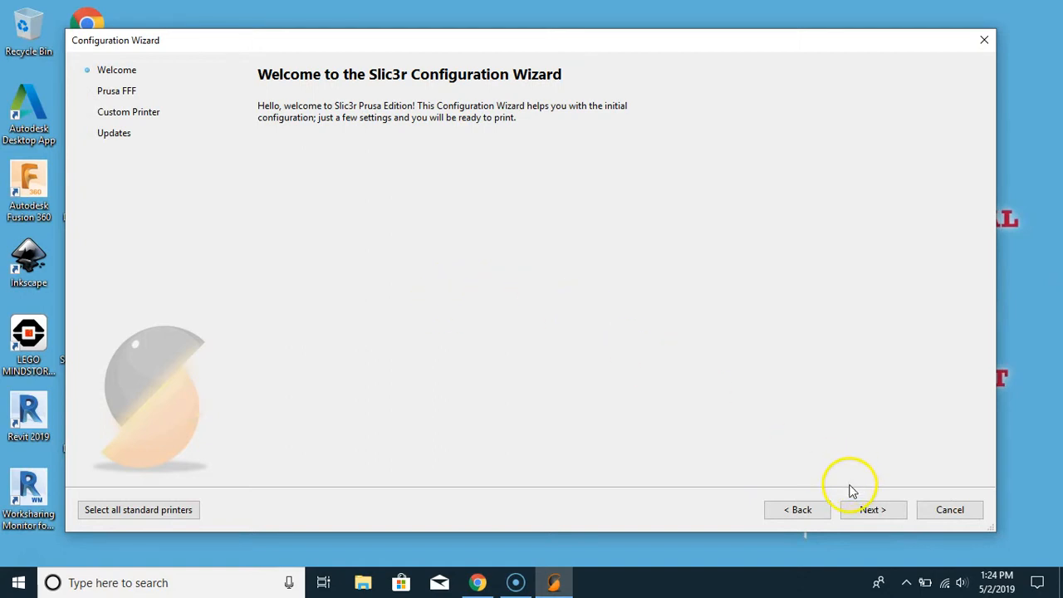
# Select the Original Prusa i3 MK3 with 0.4 mm nozzle in the Configuration Wizard and deselect the MK3S 0.4 mm nozzle.
pyautogui.click(866, 507)
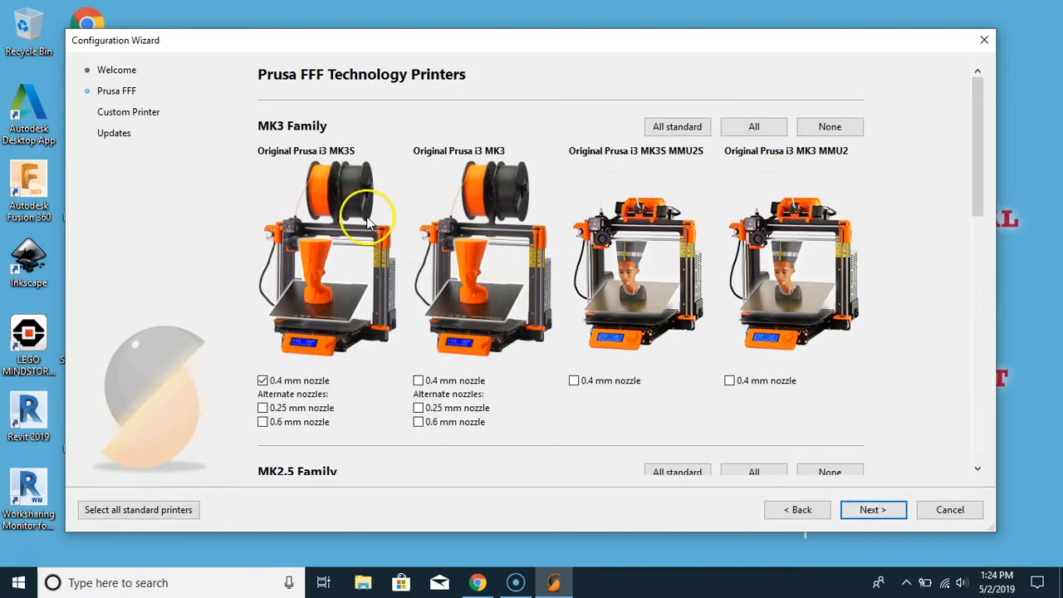
pyautogui.click(419, 381)
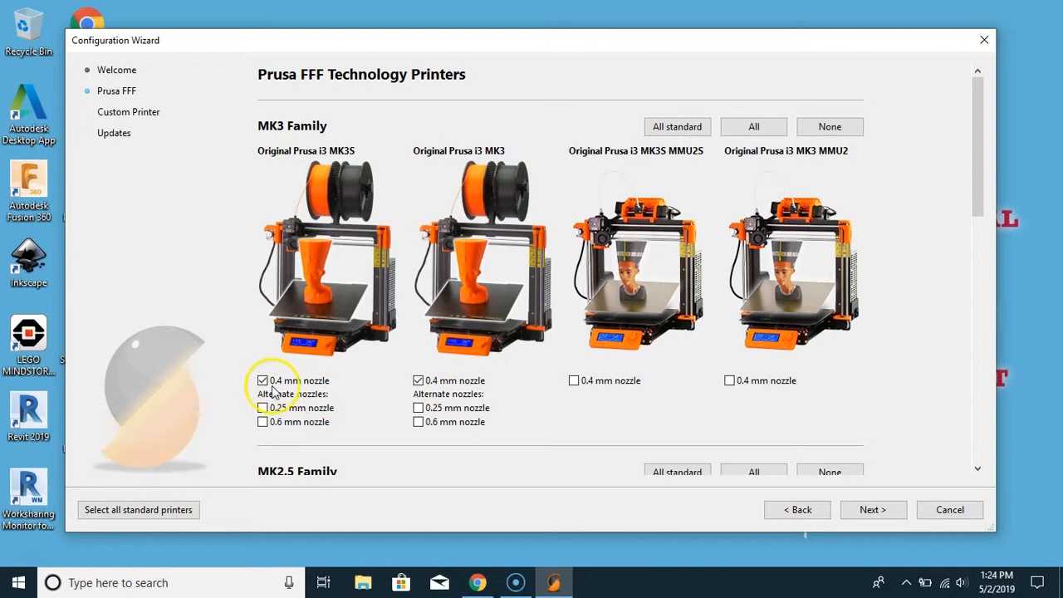
pyautogui.click(263, 380)
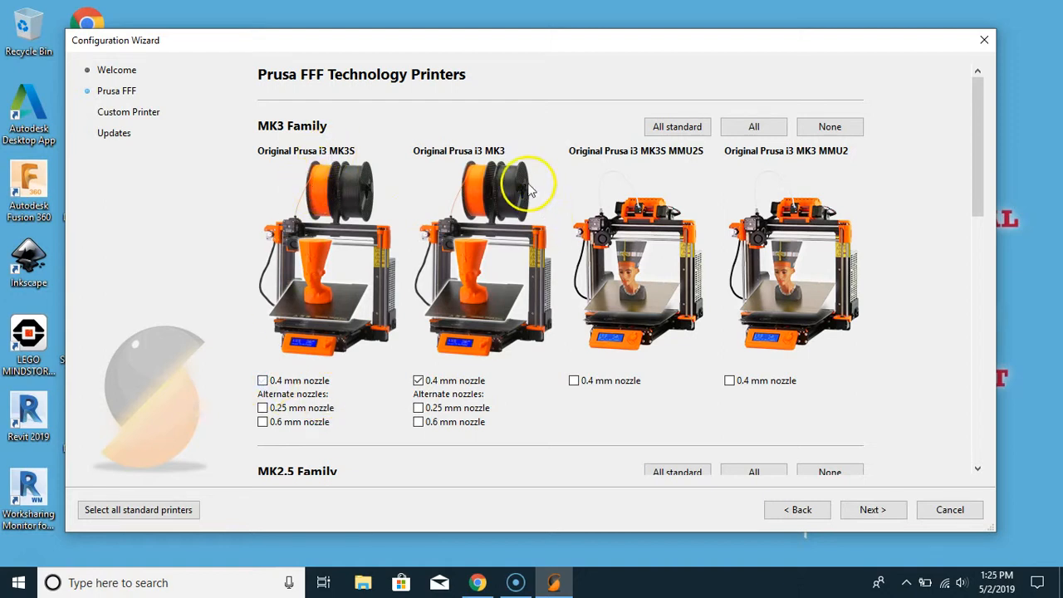
# Select the 0.4 mm nozzle for the Original Prusa i3 MK2S in the MK2 Family as an additional printer.
pyautogui.scroll(-1, 477, 356)
pyautogui.scroll(-6, 477, 355)
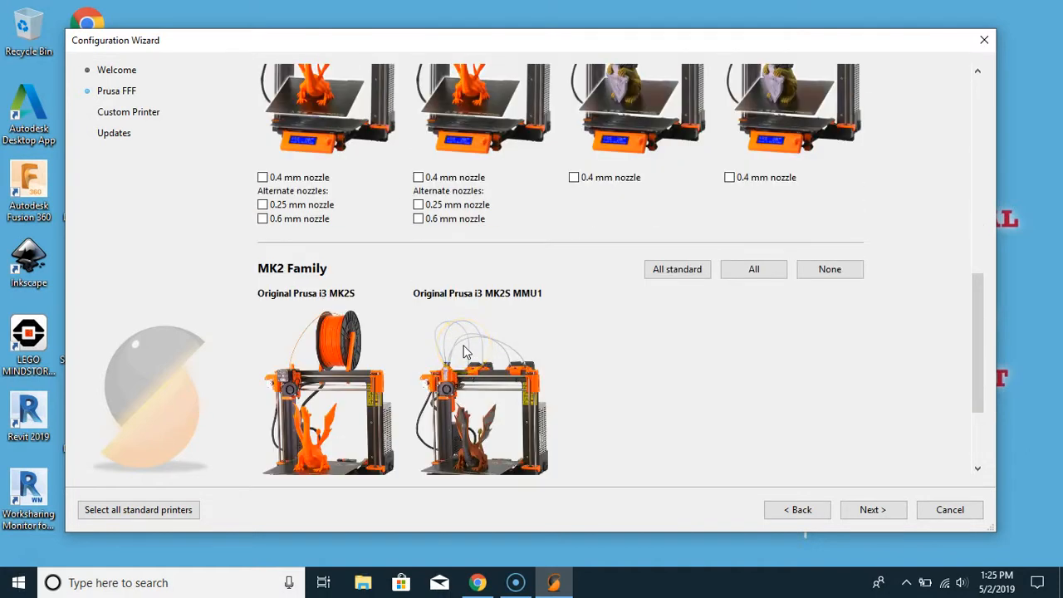
pyautogui.scroll(-1, 466, 352)
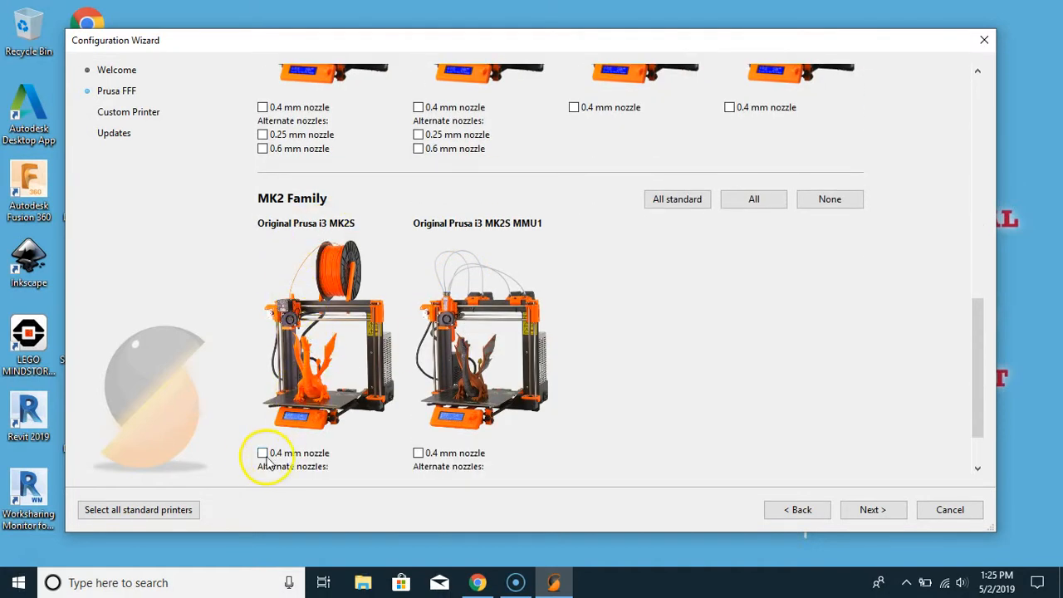
pyautogui.scroll(-1, 262, 449)
pyautogui.click(263, 406)
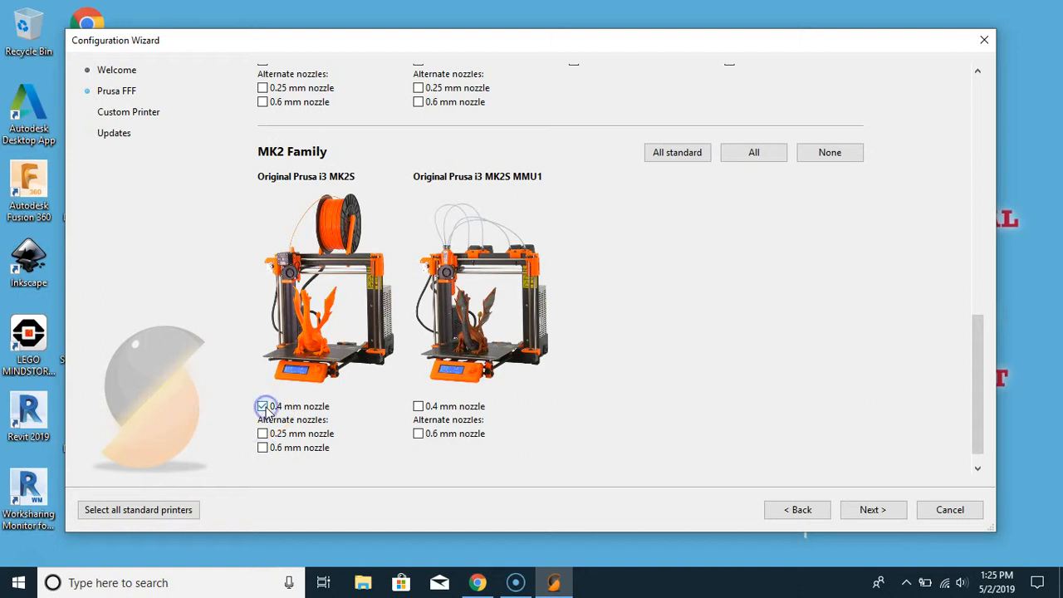
# Finish the Configuration Wizard with no custom printer profile and both automatic update options enabled, and maximize the main window.
pyautogui.scroll(7, 282, 402)
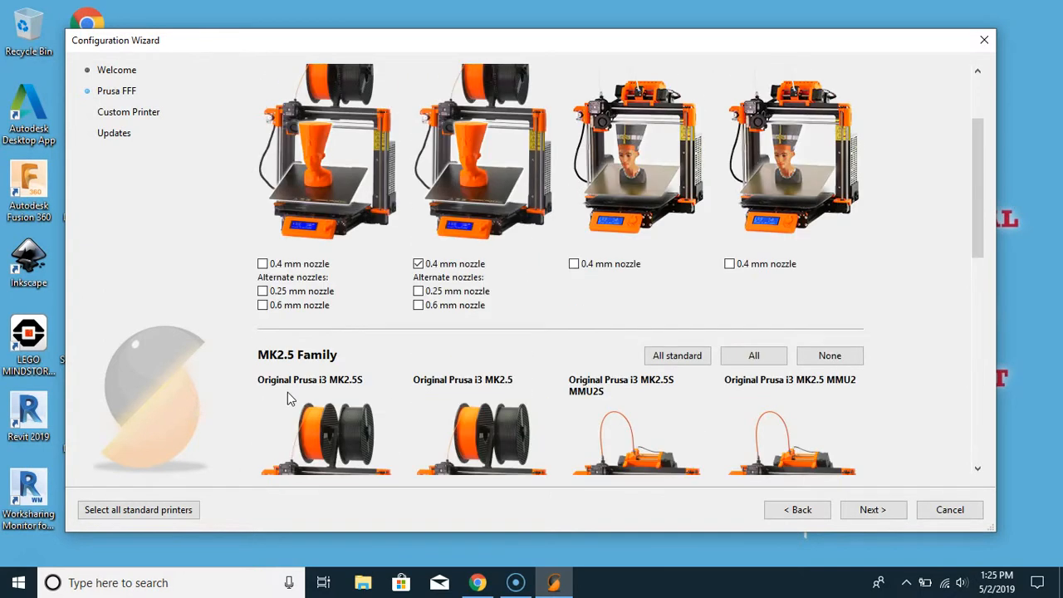
pyautogui.scroll(1, 287, 392)
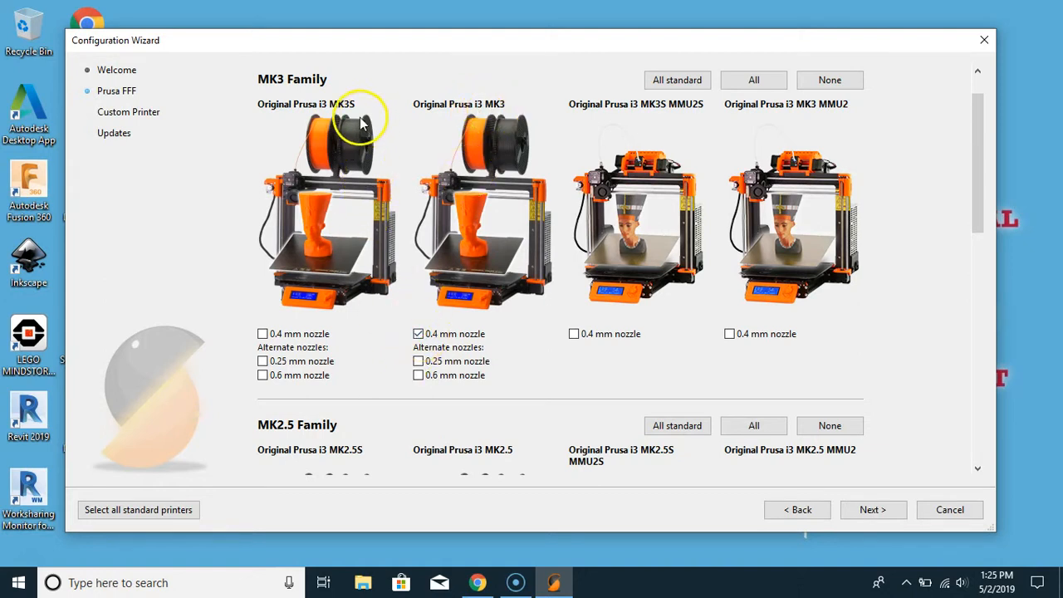
pyautogui.scroll(-3, 446, 311)
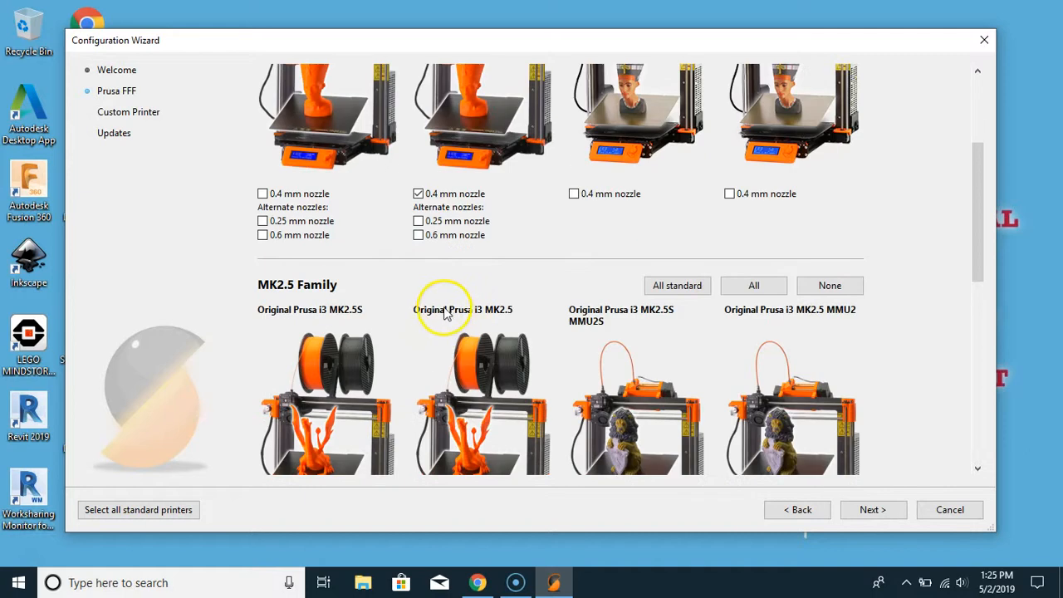
pyautogui.scroll(-8, 440, 309)
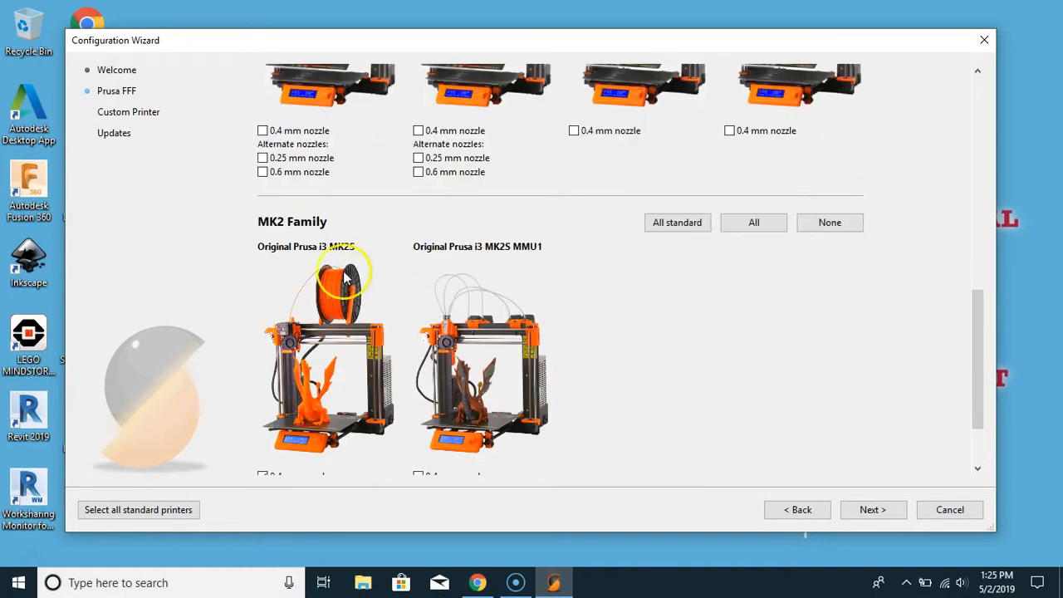
pyautogui.scroll(-2, 311, 253)
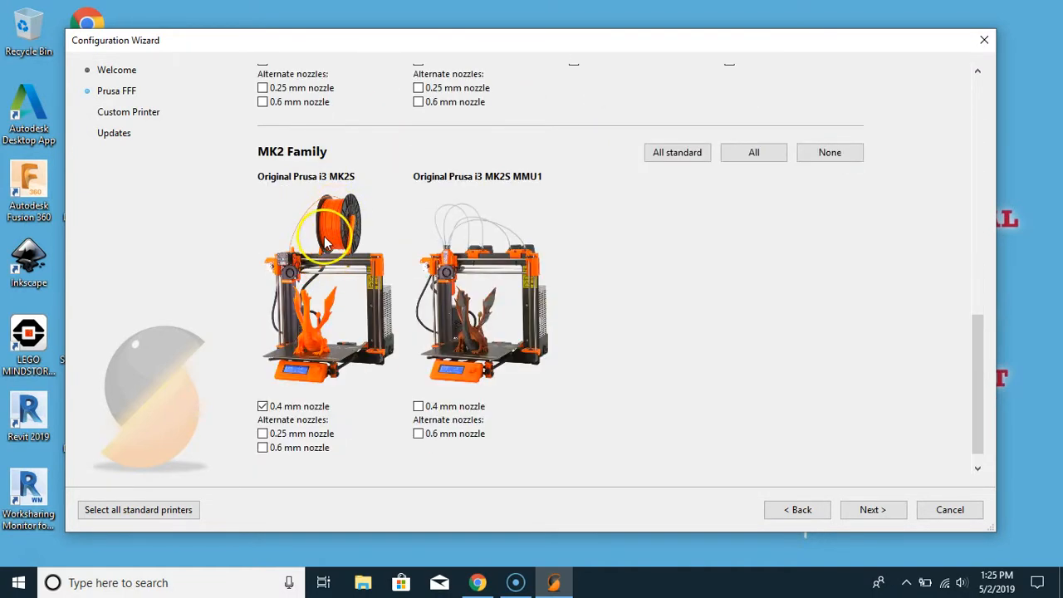
pyautogui.click(877, 512)
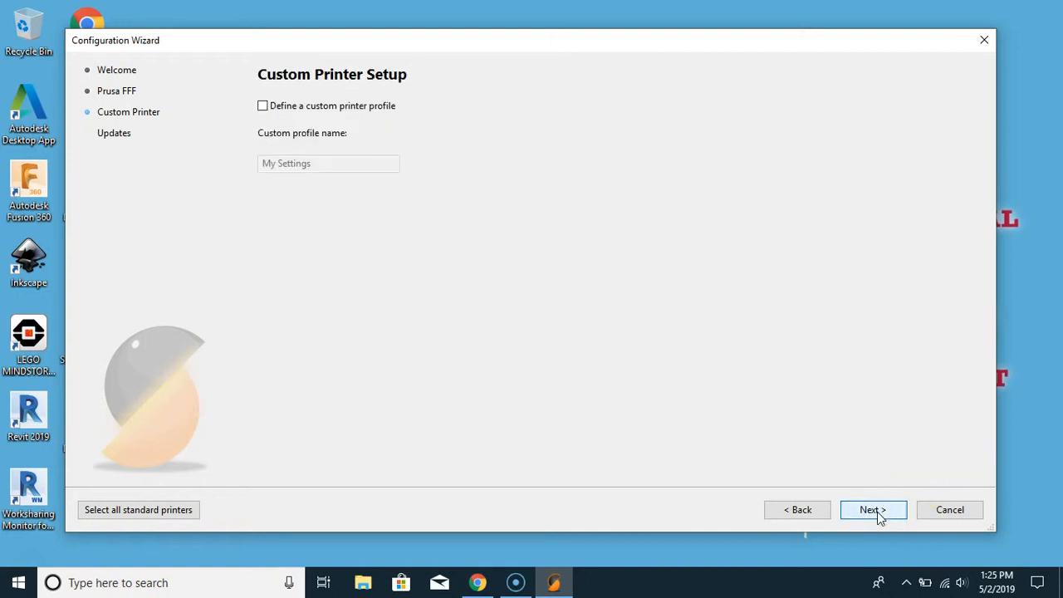
pyautogui.click(876, 511)
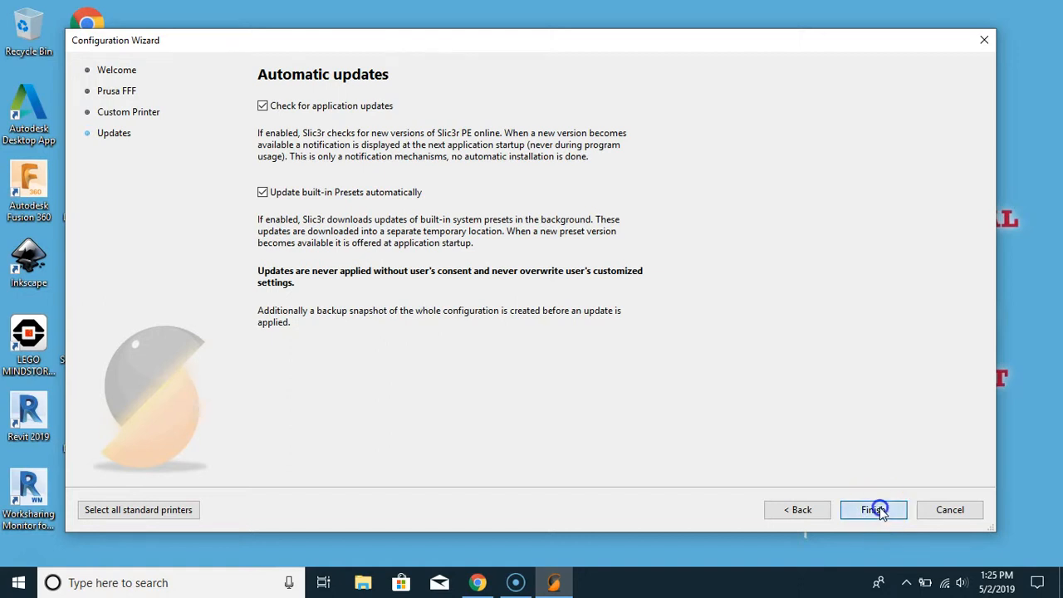
pyautogui.click(879, 509)
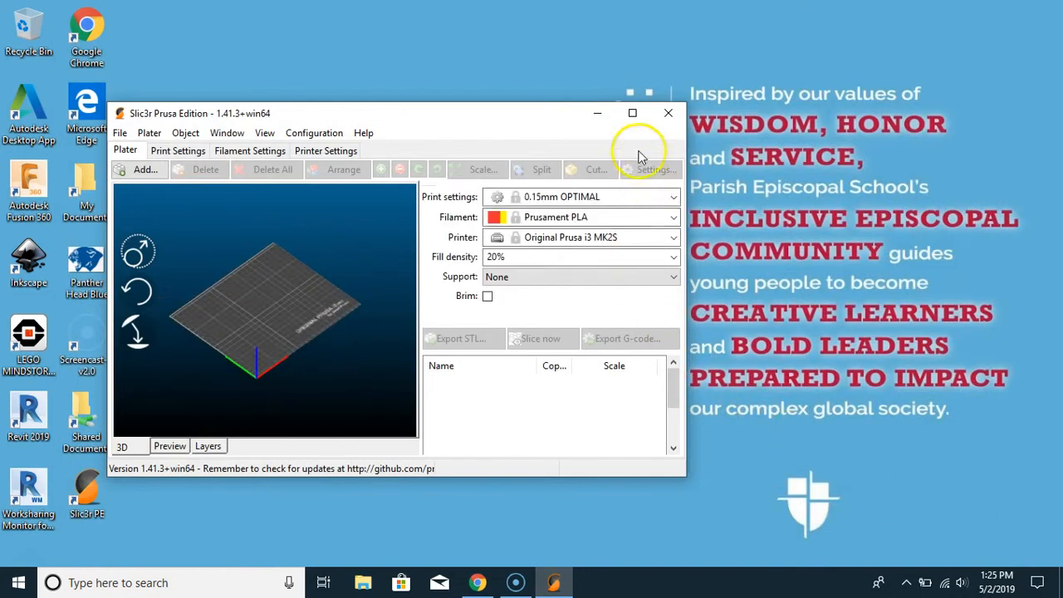
pyautogui.click(631, 112)
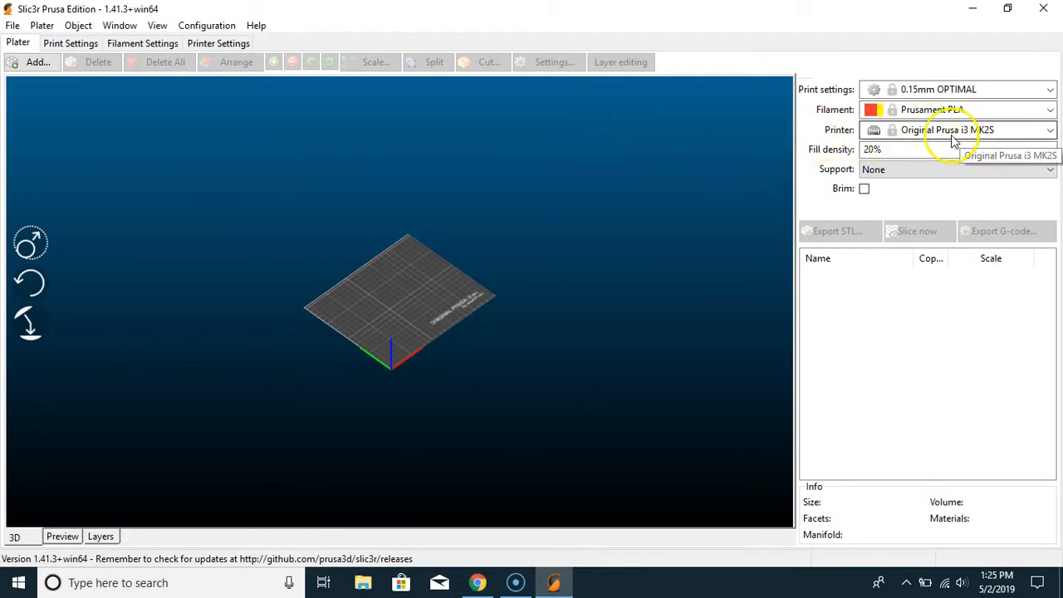
# Switch the printer preset to Original Prusa i3 MK3 and inspect its print bed up close.
pyautogui.click(1050, 131)
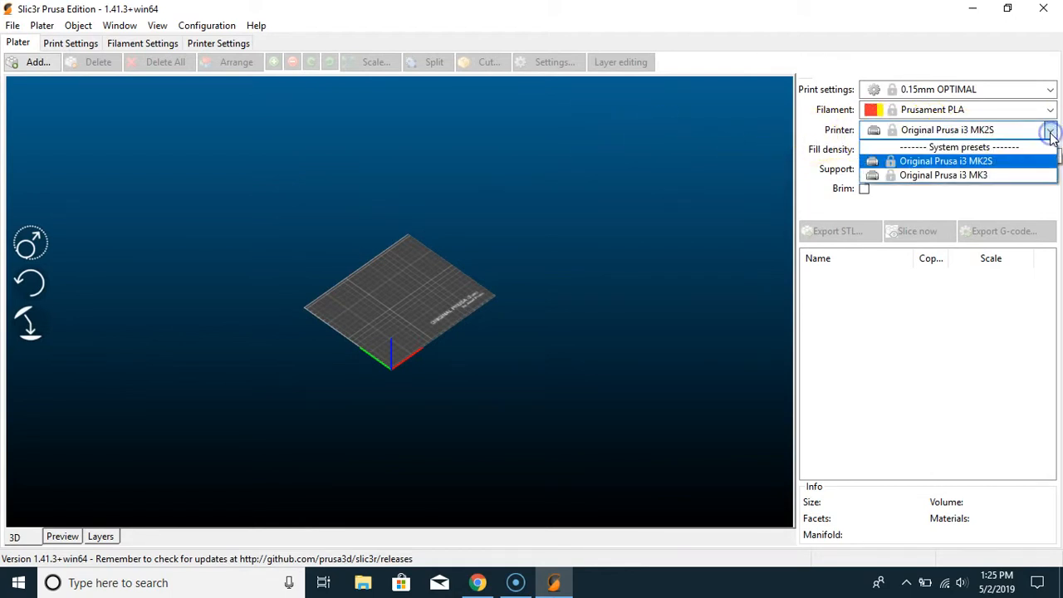
pyautogui.click(984, 175)
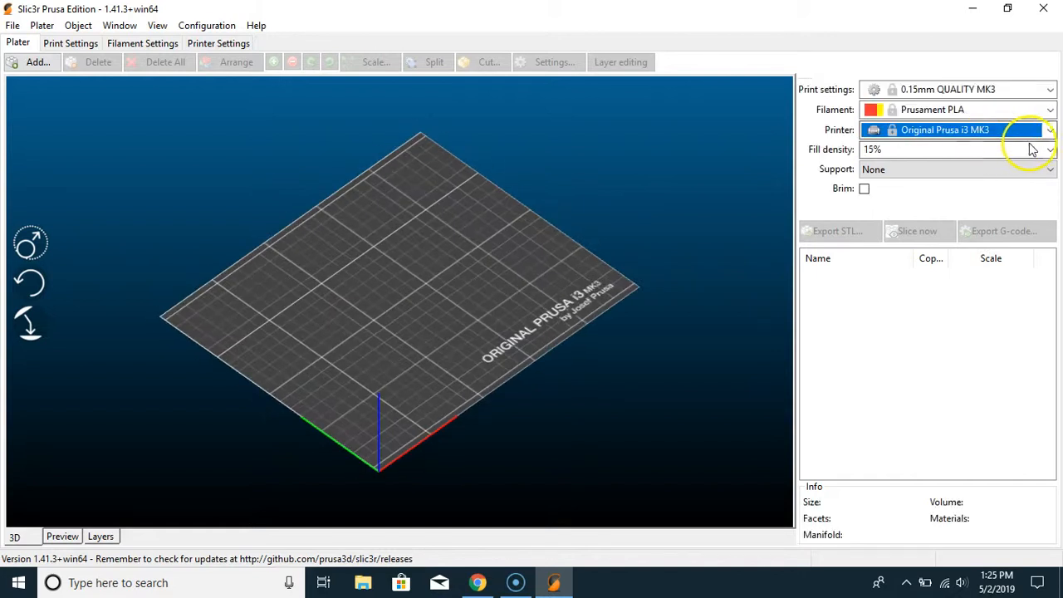
pyautogui.scroll(-2, 602, 294)
pyautogui.scroll(5, 601, 294)
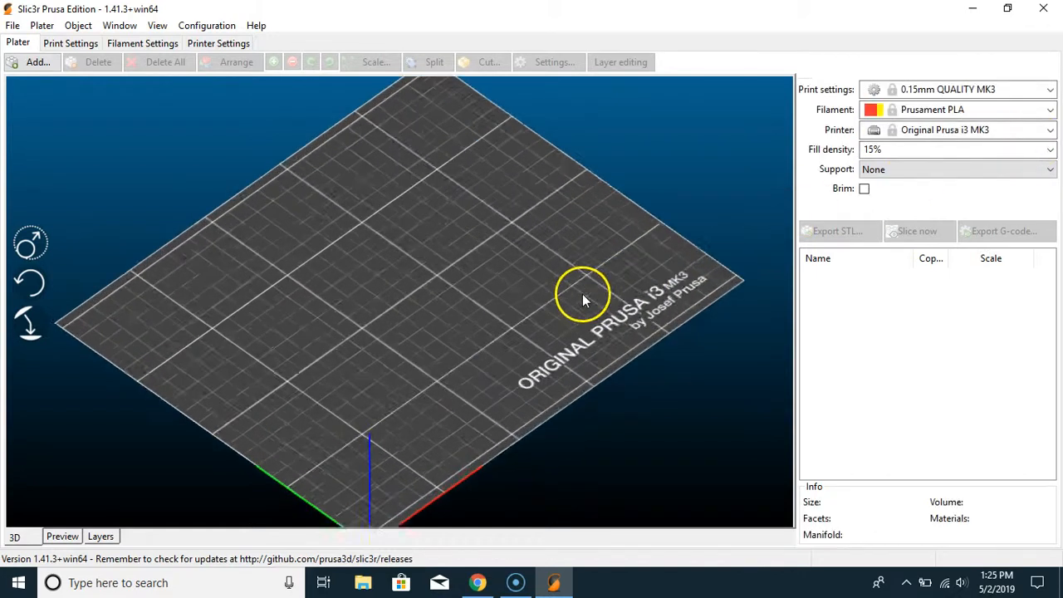
pyautogui.scroll(-2, 693, 283)
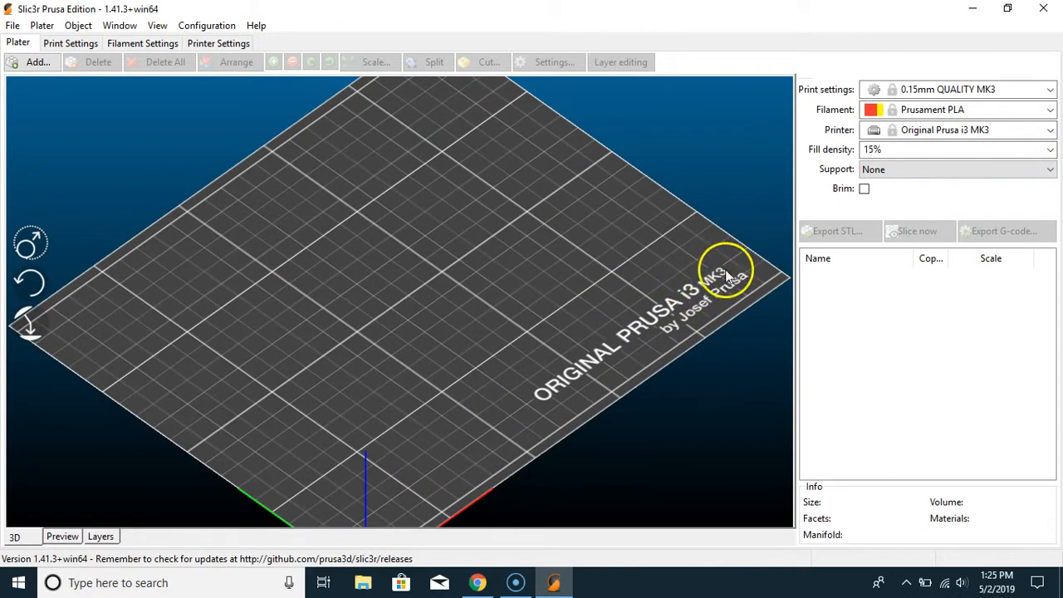
# Set the printer preset to Original Prusa i3 MK2S and inspect its print bed up close.
pyautogui.click(1049, 131)
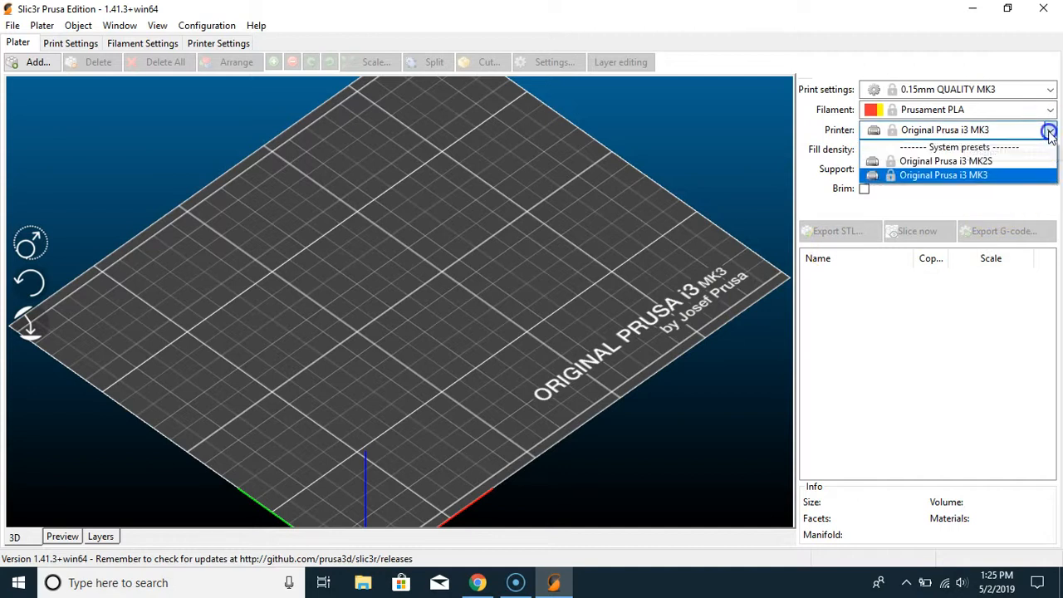
pyautogui.click(979, 161)
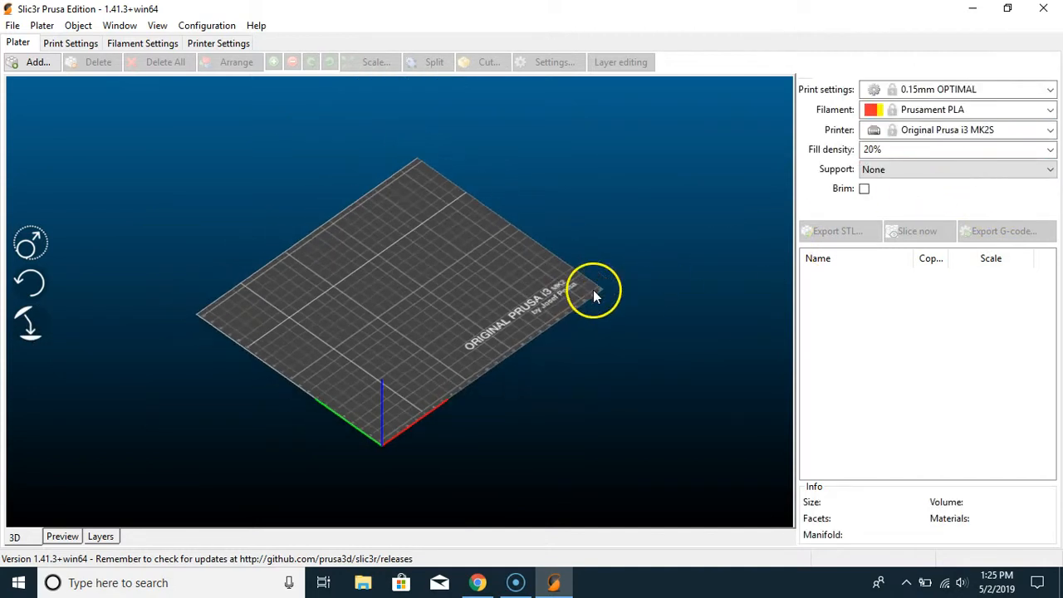
pyautogui.scroll(3, 593, 289)
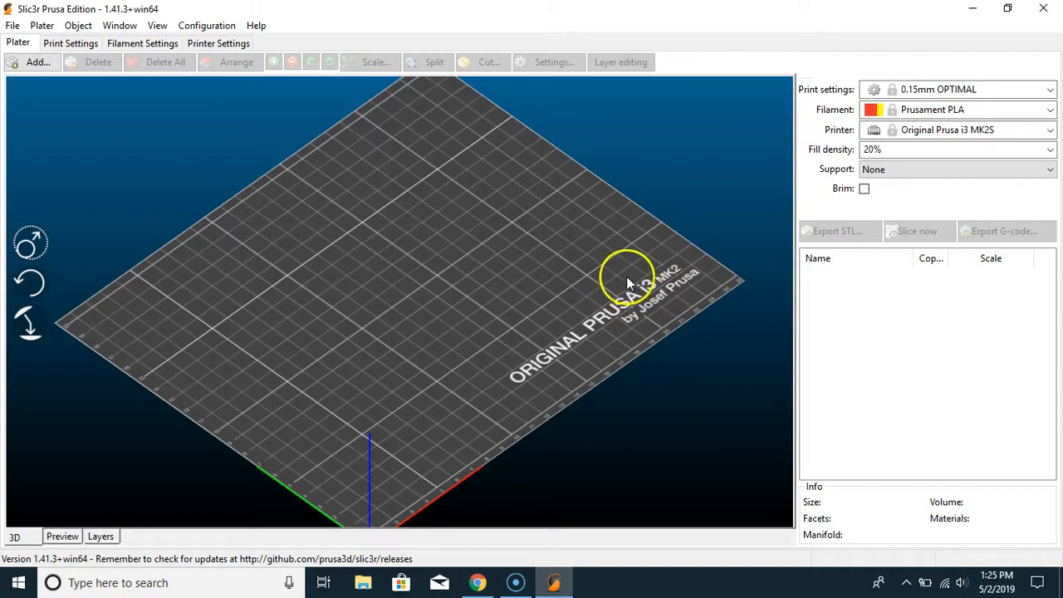